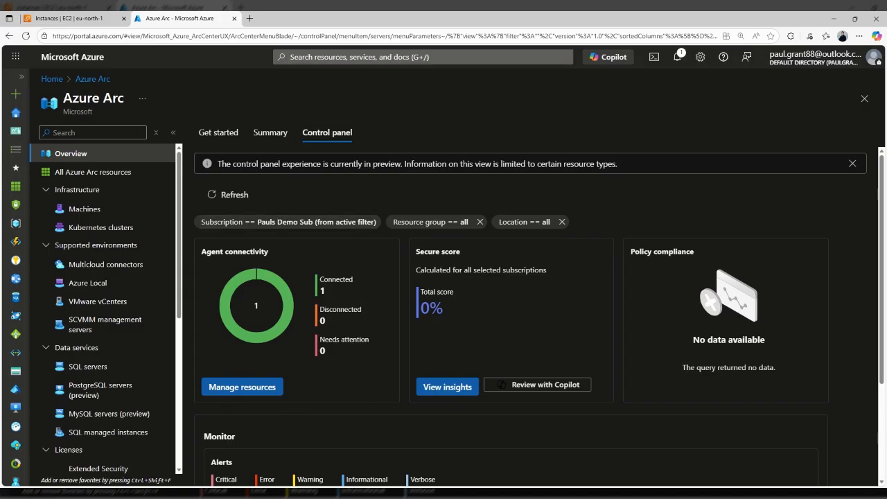
Check the running AzureArcDemo02 instance in the AWS EC2 console and return to the Azure portal
{"action": "mouse_move", "coordinate": [257, 303]}
{"action": "left_click", "coordinate": [73, 17]}
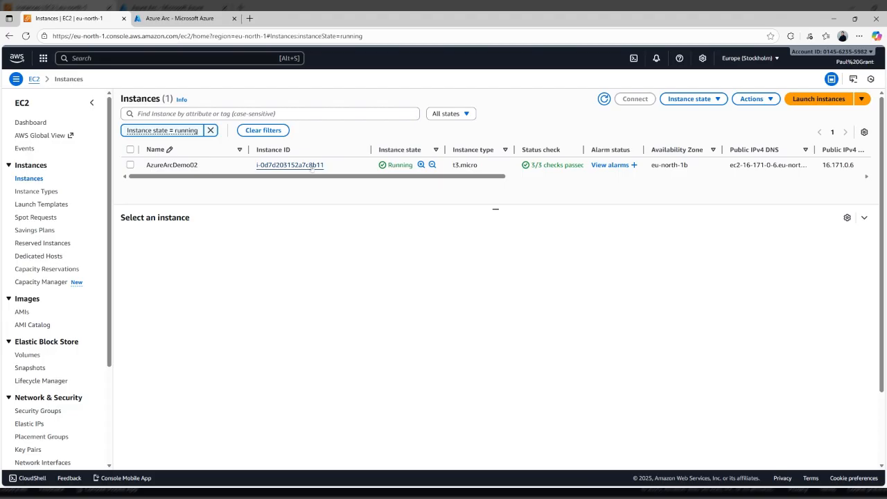
{"action": "left_click", "coordinate": [179, 18]}
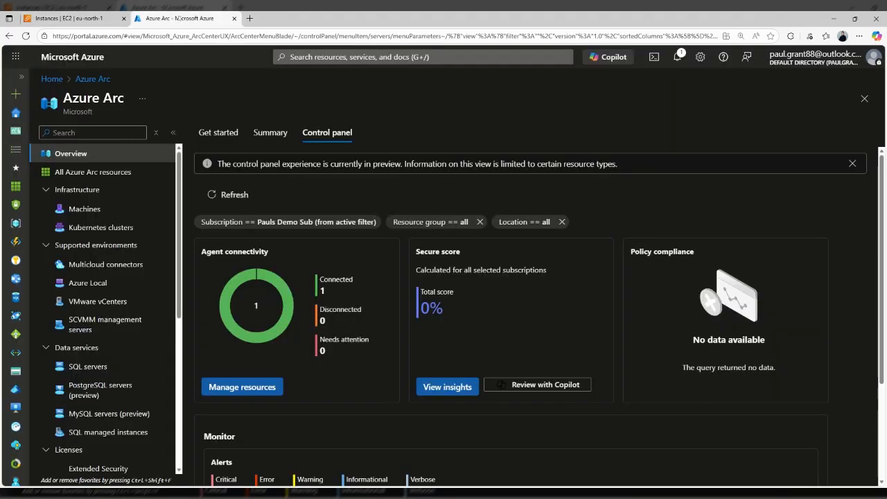
Open the connected EC2 machine from the Azure Arc machines list and examine its overview, including the cloud provider
{"action": "left_click", "coordinate": [86, 209]}
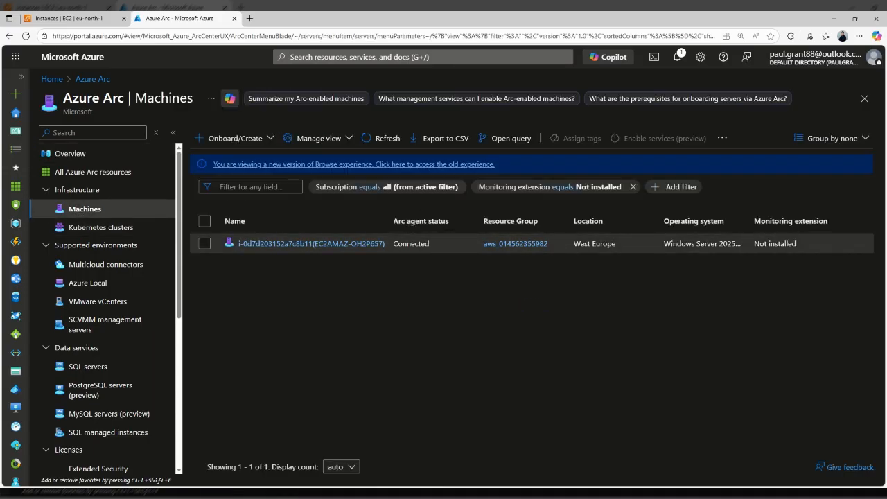
{"action": "left_click", "coordinate": [361, 243]}
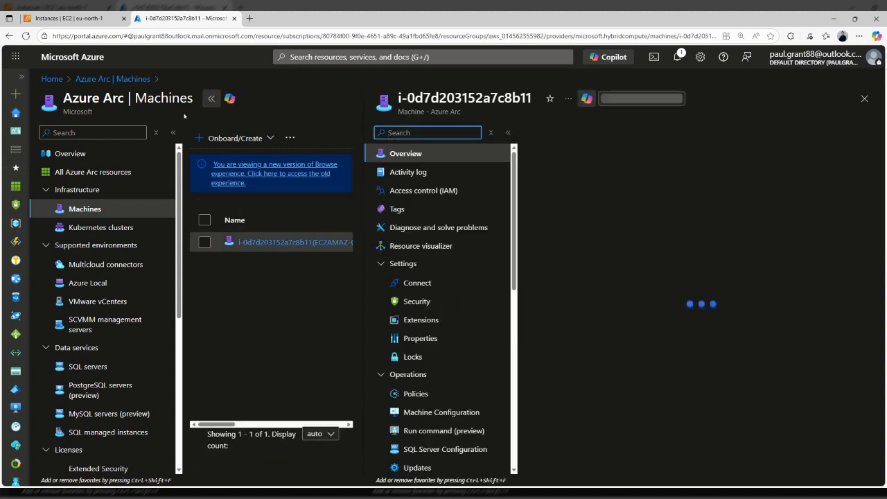
{"action": "left_click", "coordinate": [172, 133]}
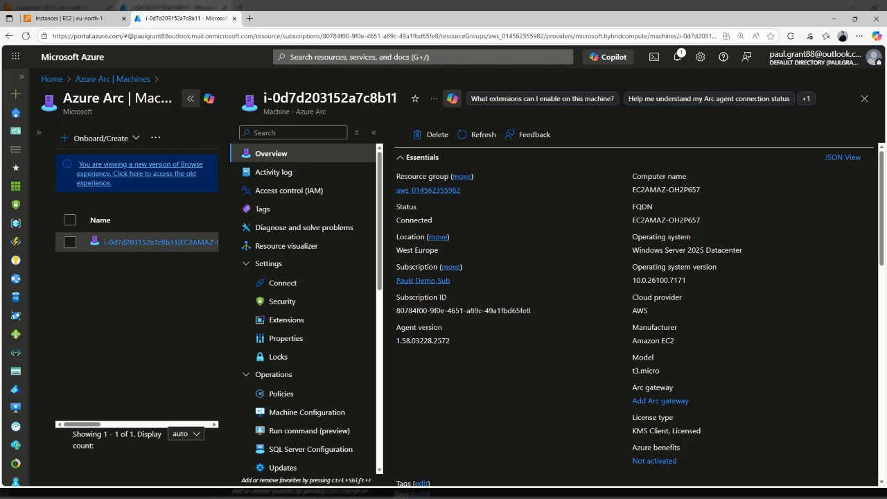
{"action": "left_click", "coordinate": [190, 99]}
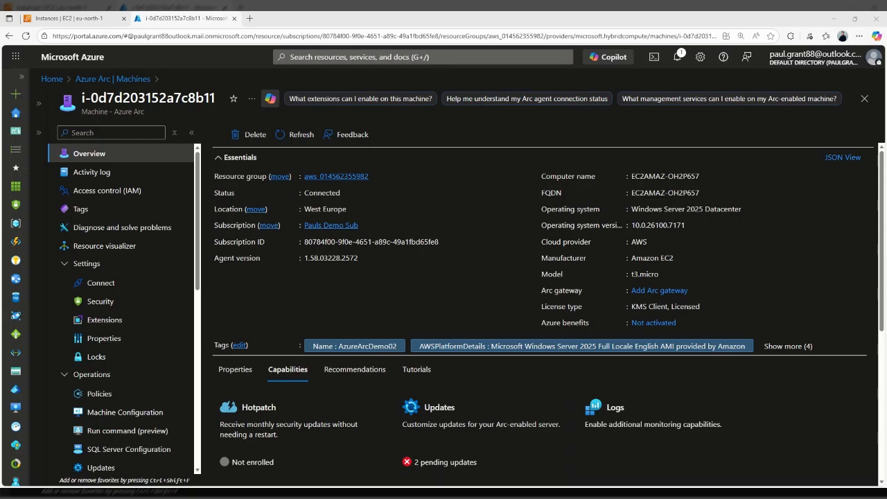
{"action": "left_click_drag", "start_coordinate": [592, 242], "coordinate": [560, 242]}
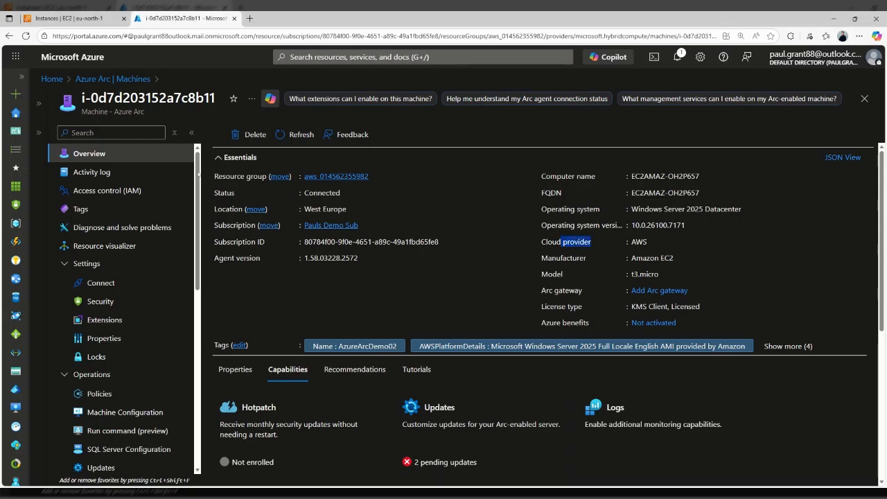
Review the machine's activity log, access control, tags and Microsoft Defender for Servers status
{"action": "left_click", "coordinate": [122, 172]}
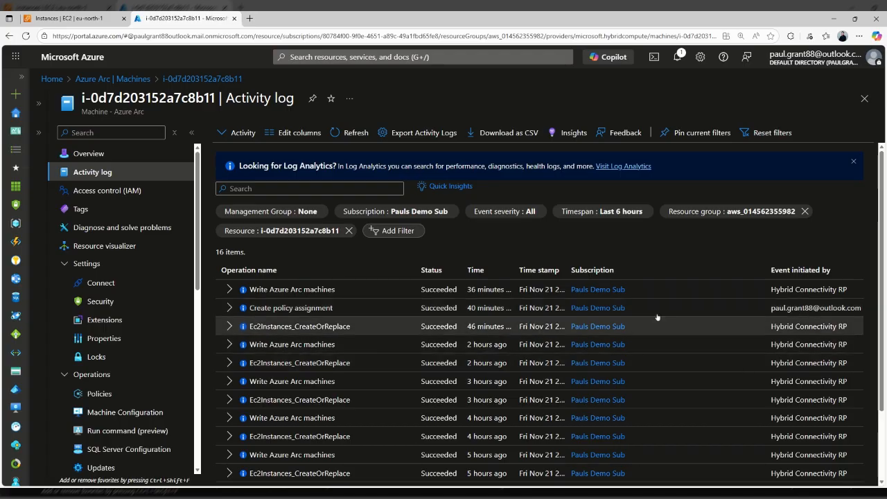
{"action": "left_click", "coordinate": [120, 197]}
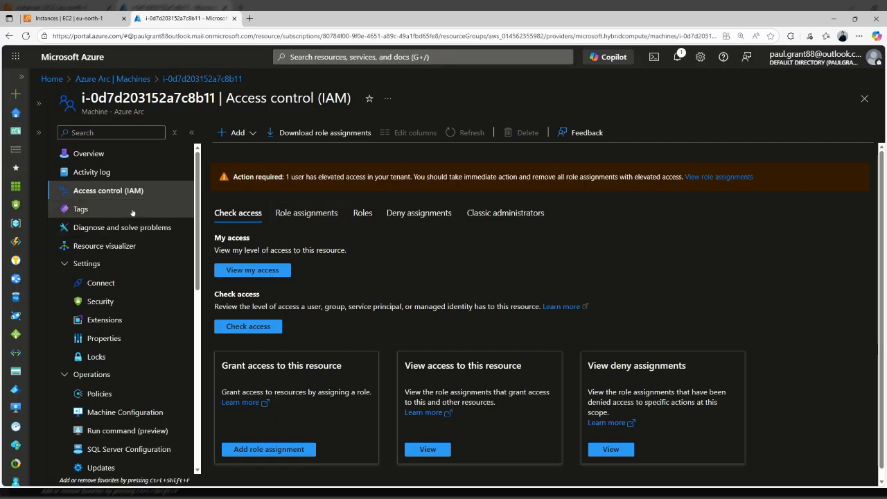
{"action": "left_click", "coordinate": [81, 208]}
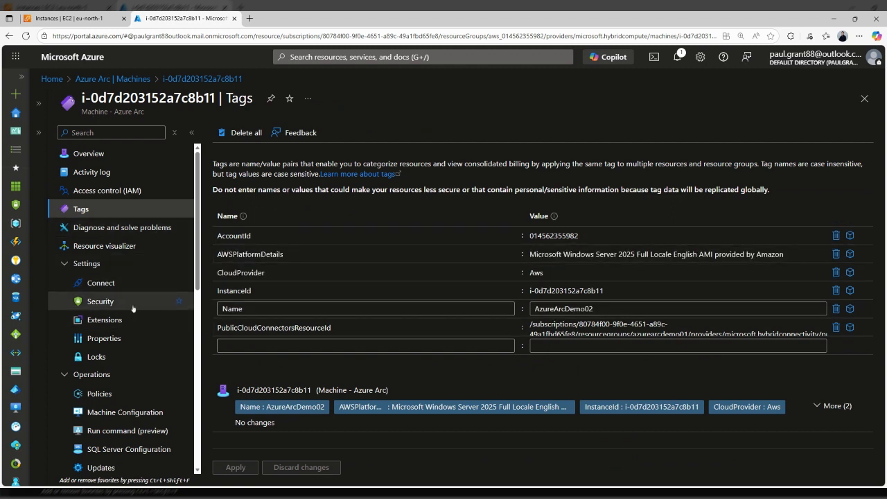
{"action": "left_click", "coordinate": [106, 305]}
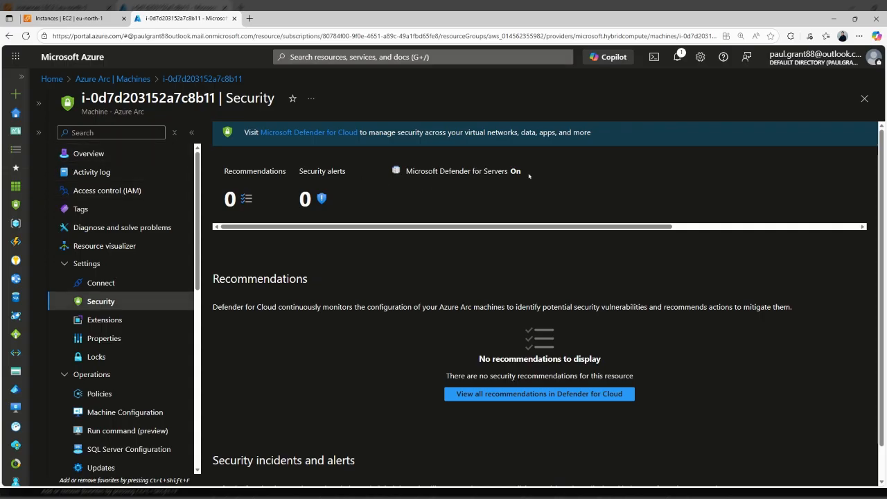
{"action": "left_click_drag", "start_coordinate": [528, 176], "coordinate": [406, 172]}
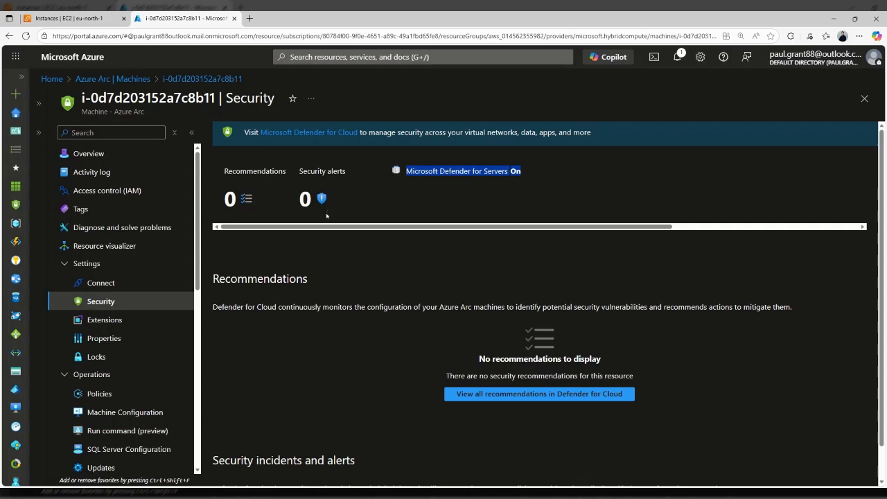
Review the machine's installed extensions and browse the extensions available to install
{"action": "left_click", "coordinate": [128, 323]}
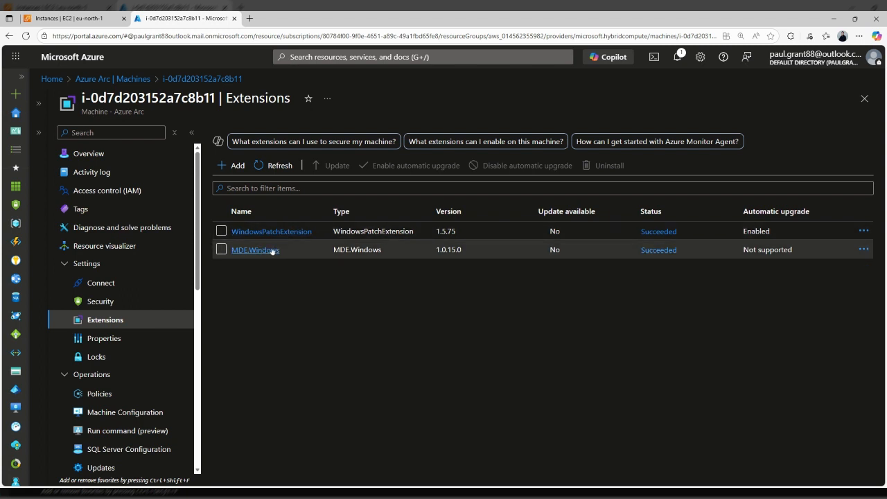
{"action": "left_click", "coordinate": [235, 166]}
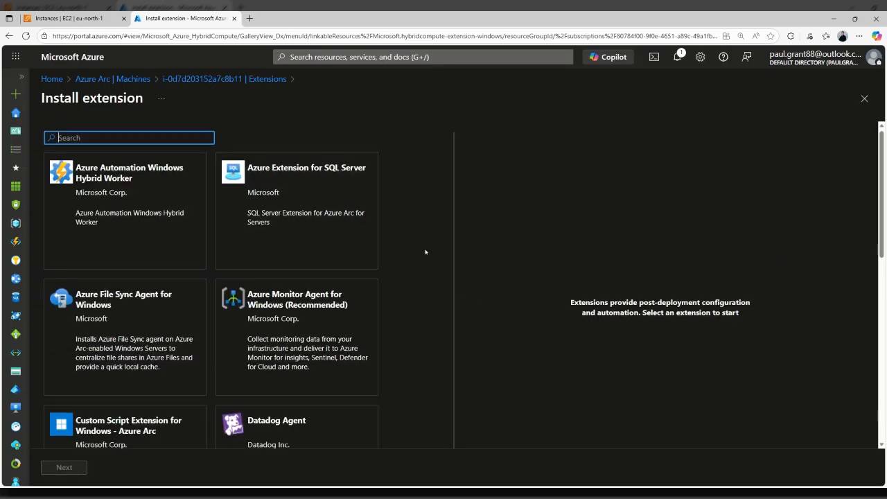
{"action": "scroll", "coordinate": [425, 251], "scroll_direction": "down", "scroll_amount": 3}
{"action": "left_click", "coordinate": [184, 80]}
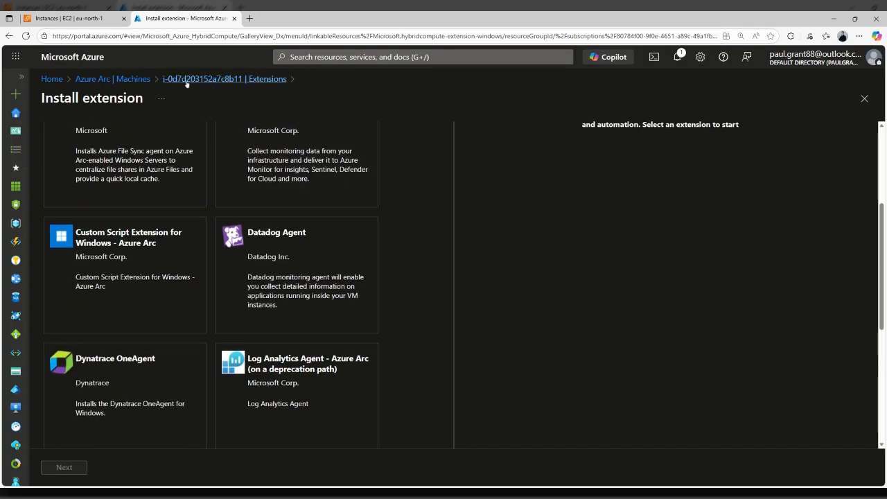
Examine the machine's Azure Policy compliance and its assigned policies
{"action": "scroll", "coordinate": [129, 354], "scroll_direction": "down", "scroll_amount": 2}
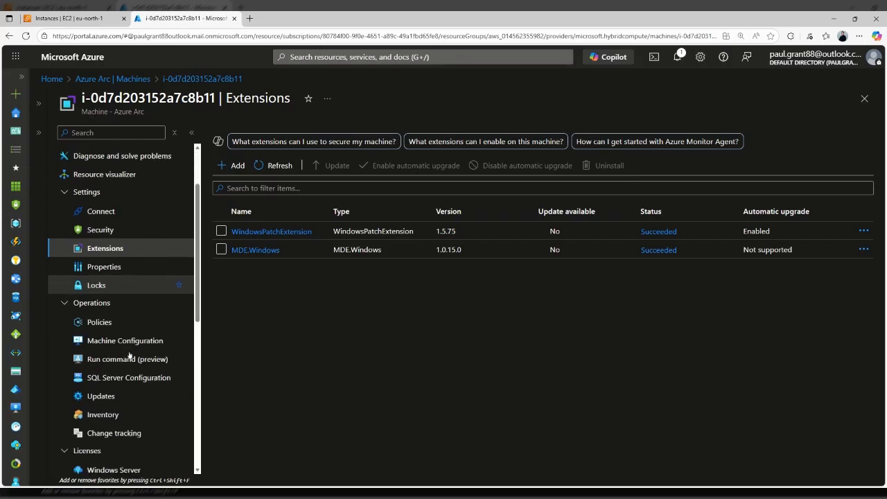
{"action": "left_click", "coordinate": [120, 305]}
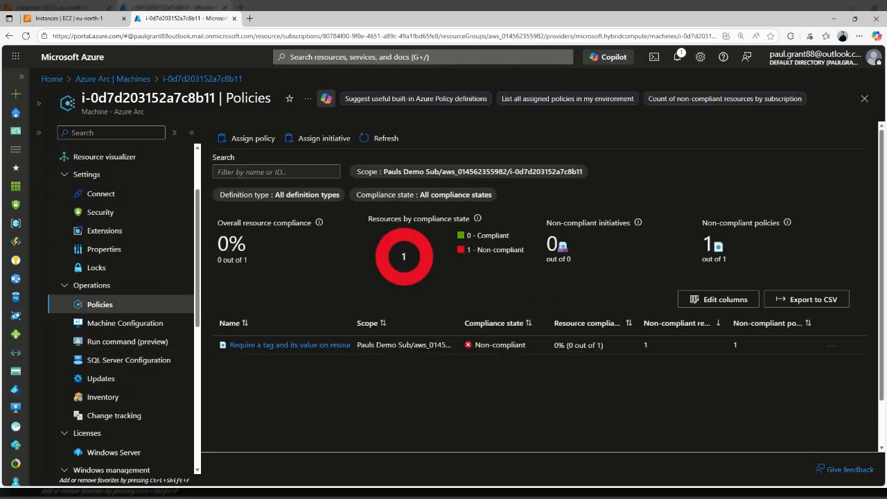
{"action": "scroll", "coordinate": [540, 292], "scroll_direction": "down", "scroll_amount": 1}
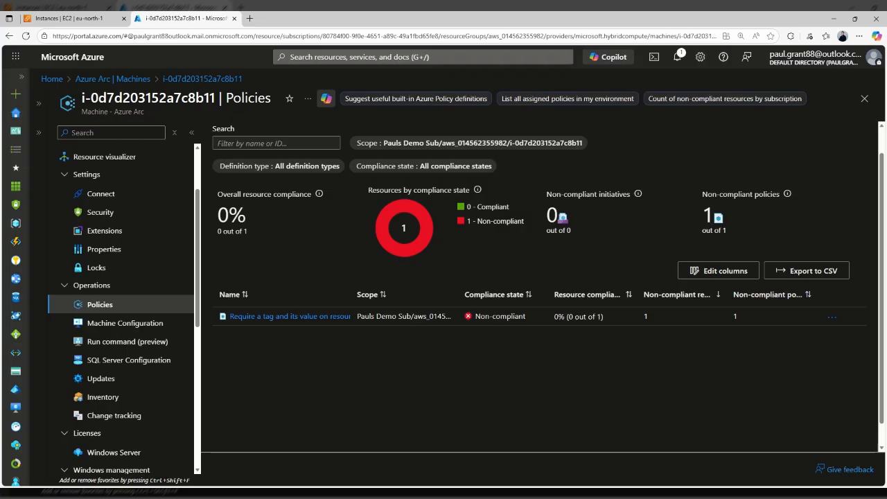
Review the machine's recommended updates, update history and maintenance scheduling
{"action": "left_click", "coordinate": [113, 379]}
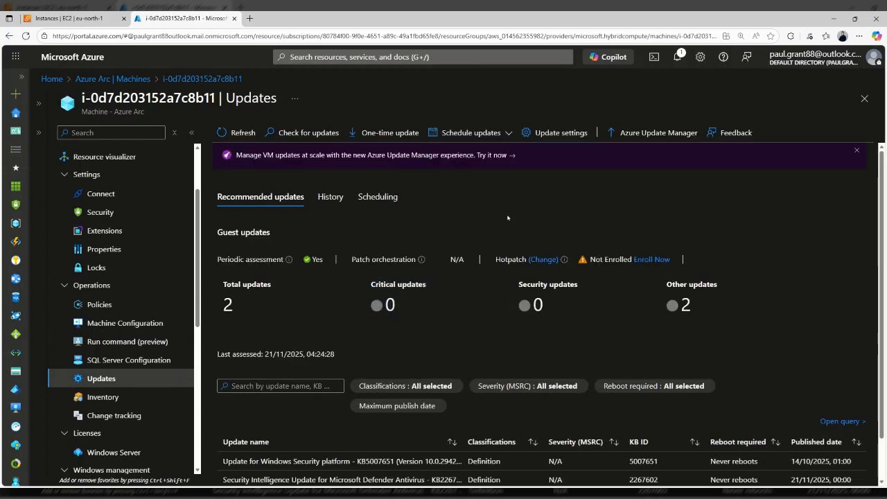
{"action": "scroll", "coordinate": [502, 219], "scroll_direction": "down", "scroll_amount": 1}
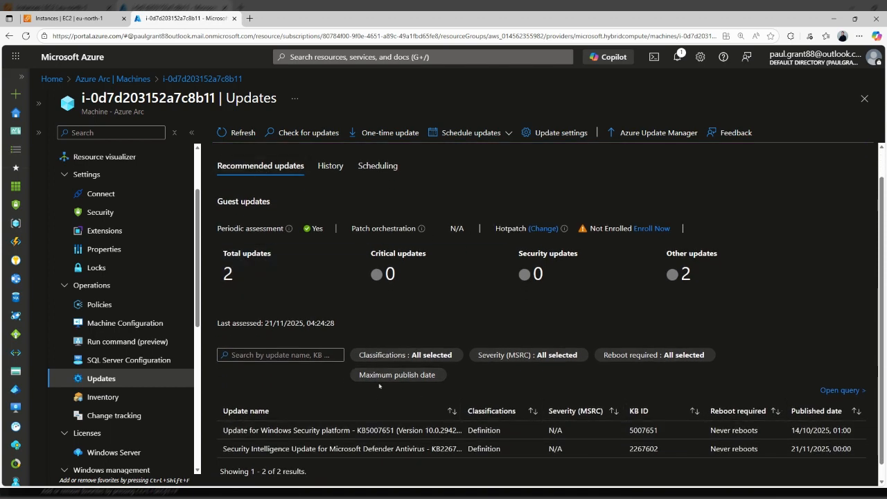
{"action": "left_click", "coordinate": [329, 166]}
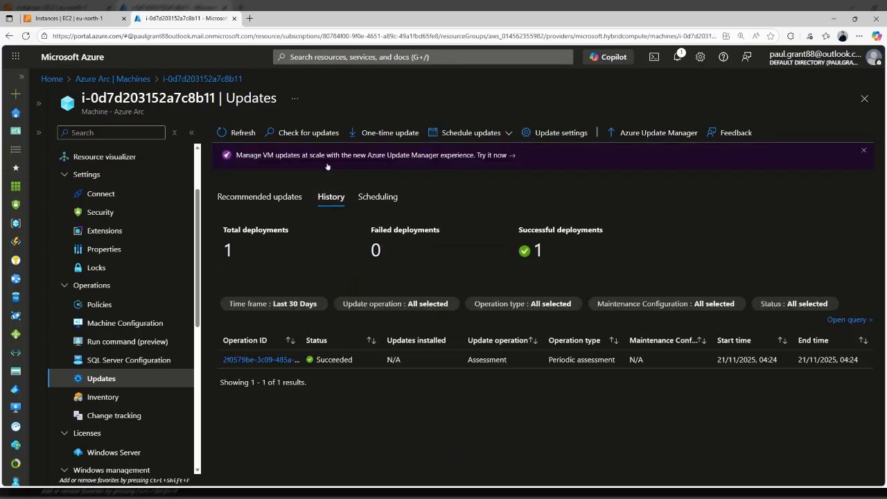
{"action": "left_click", "coordinate": [375, 199]}
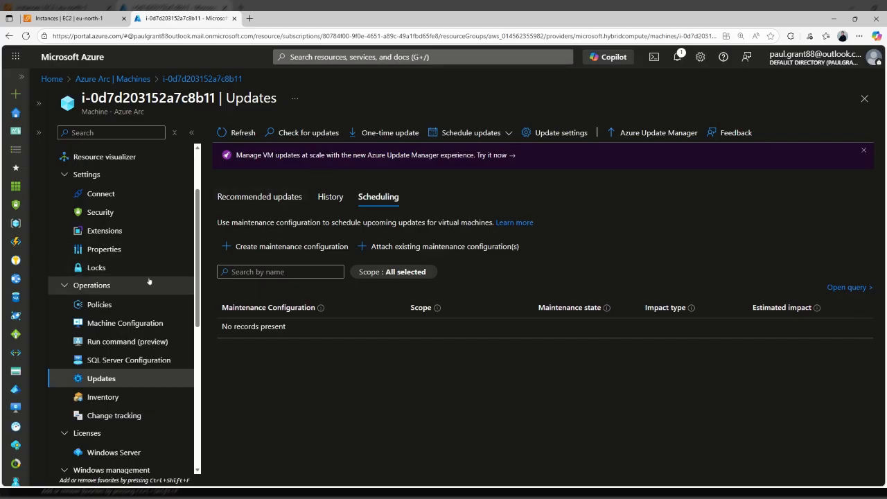
Look through the machine's remaining licensing, Windows management, monitoring and automation options
{"action": "scroll", "coordinate": [149, 281], "scroll_direction": "down", "scroll_amount": 1}
{"action": "scroll", "coordinate": [148, 281], "scroll_direction": "down", "scroll_amount": 3}
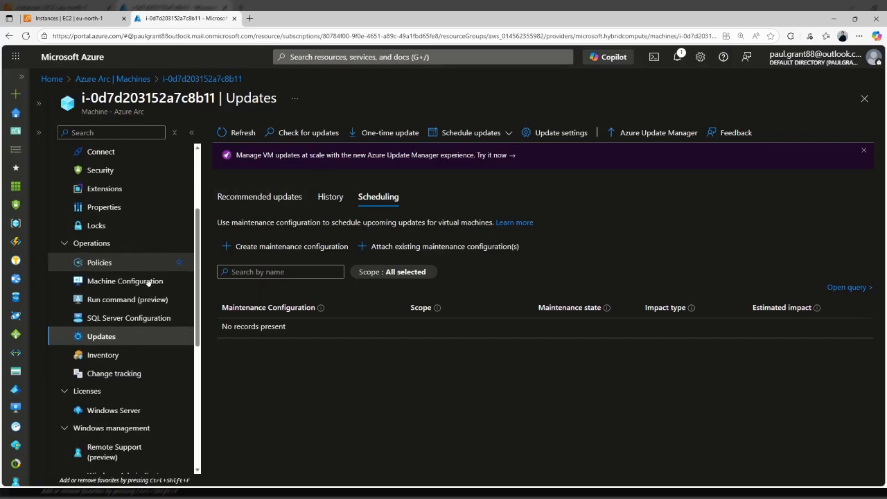
{"action": "scroll", "coordinate": [148, 278], "scroll_direction": "down", "scroll_amount": 3}
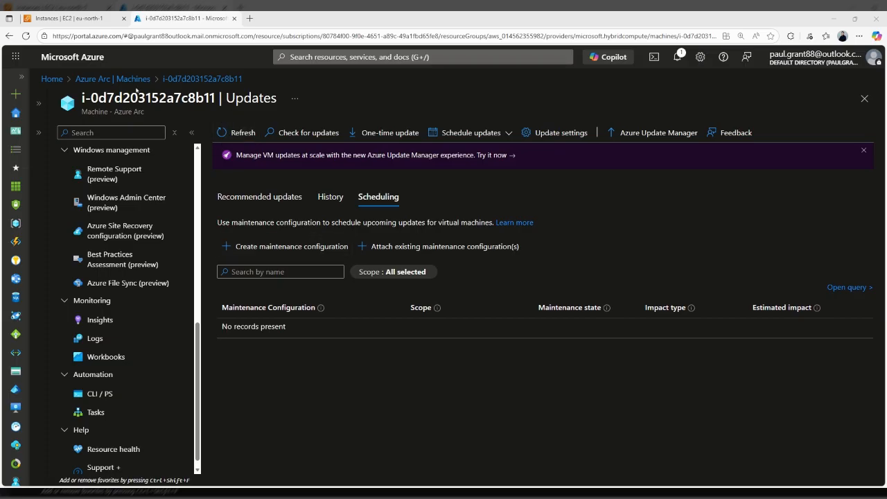
Return to the Azure Arc machines list with its navigation expanded and compare it with the instance in the AWS EC2 console
{"action": "left_click", "coordinate": [135, 79]}
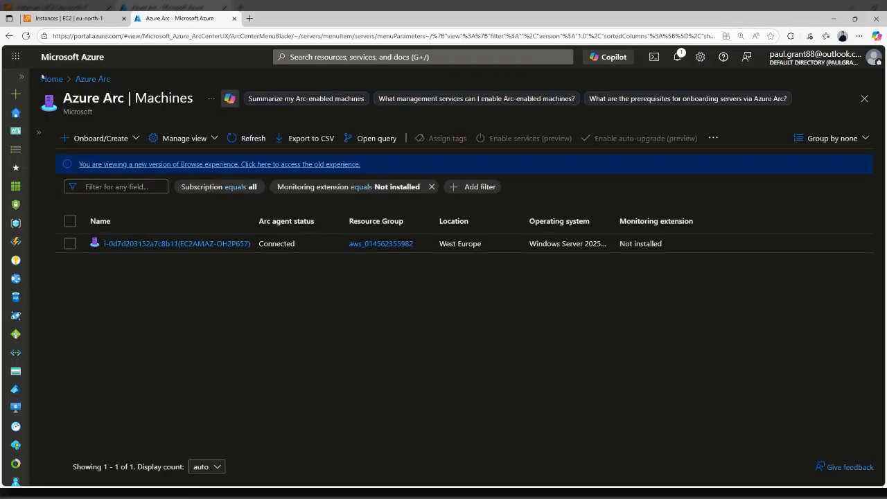
{"action": "left_click", "coordinate": [39, 132]}
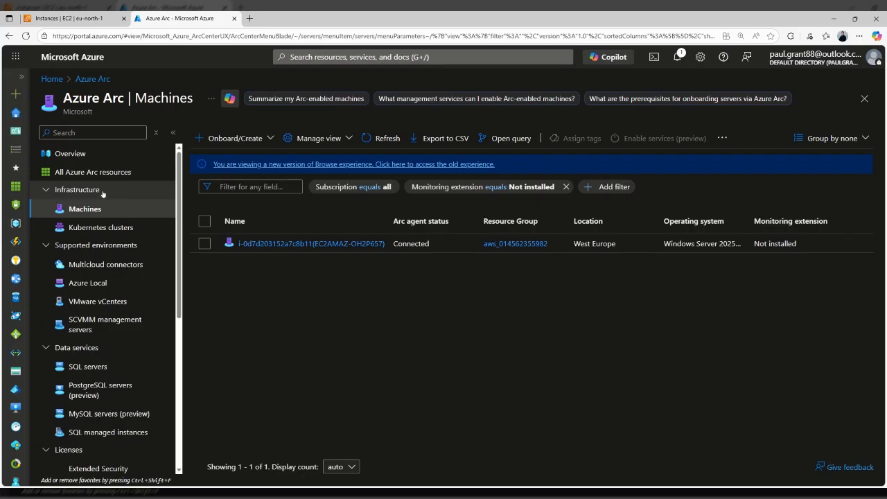
{"action": "left_click", "coordinate": [70, 18]}
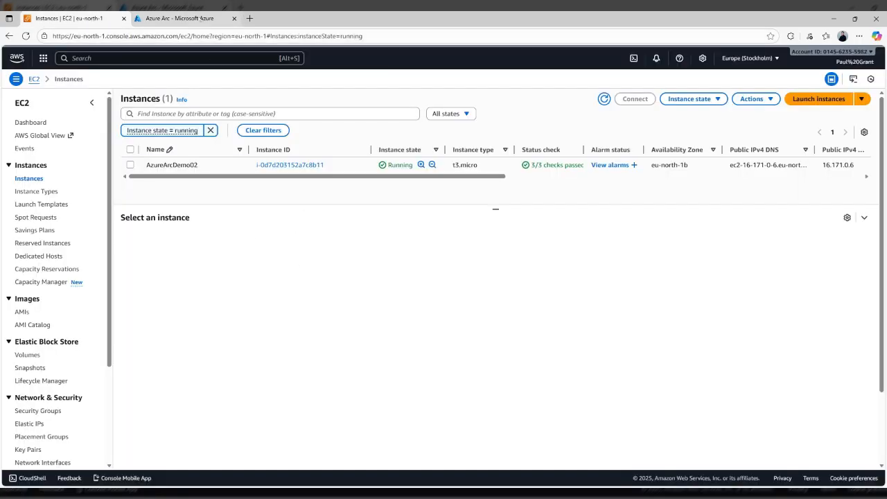
{"action": "left_click", "coordinate": [190, 20]}
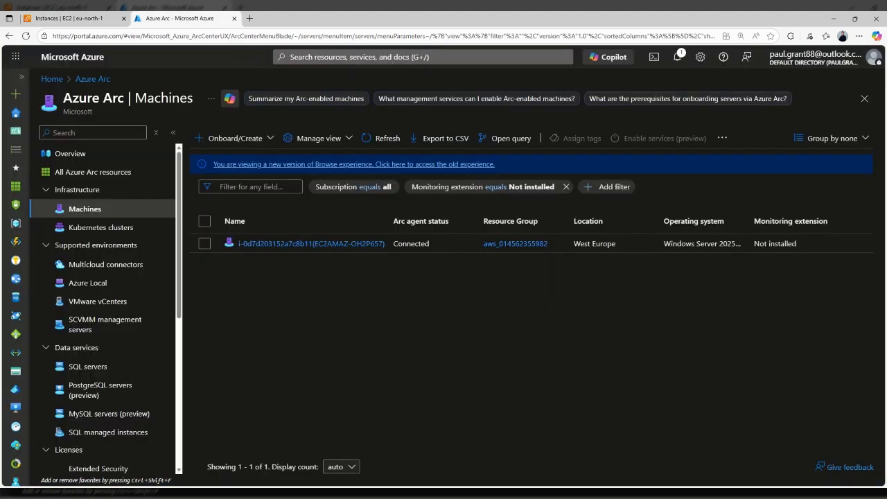
Start a new AWS multicloud connector in Azure Arc and assign it to the AzureArcDemo01 resource group
{"action": "left_click", "coordinate": [102, 269]}
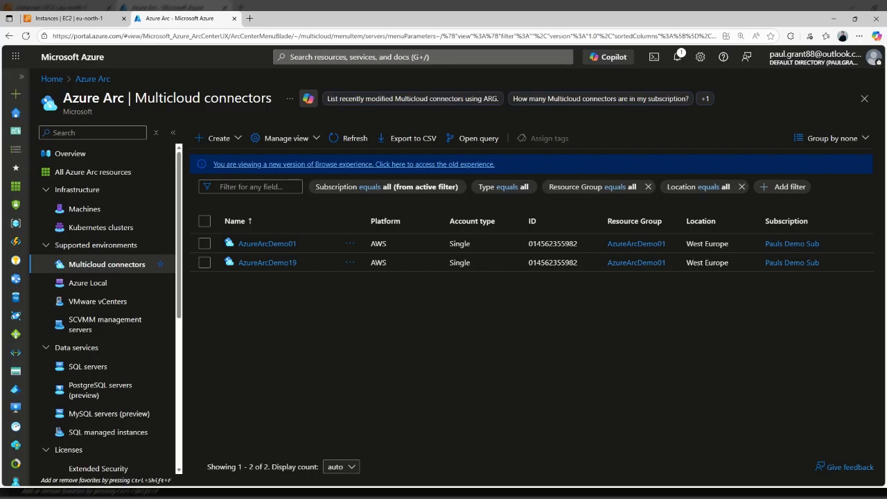
{"action": "left_click", "coordinate": [229, 140]}
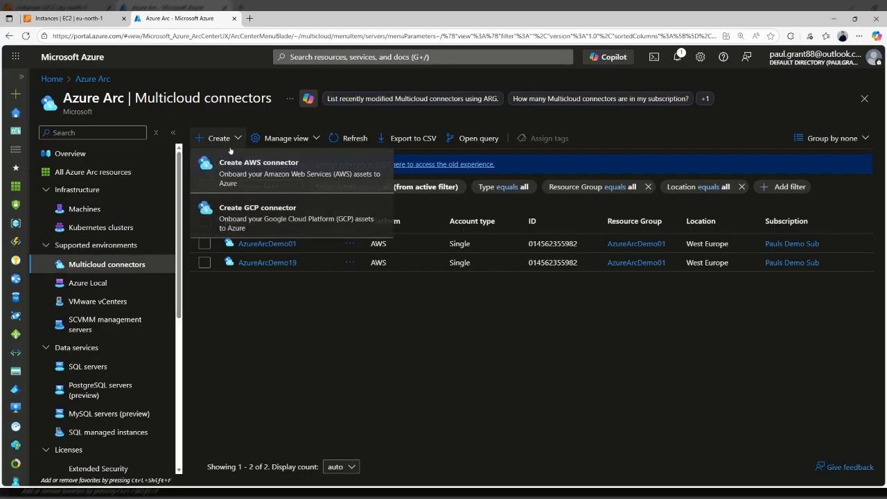
{"action": "left_click", "coordinate": [244, 173]}
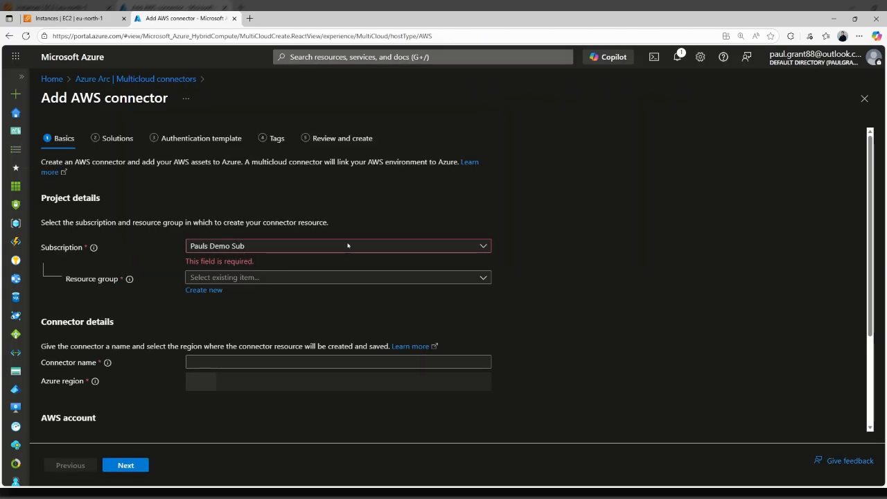
{"action": "left_click", "coordinate": [315, 269]}
{"action": "left_click", "coordinate": [245, 328]}
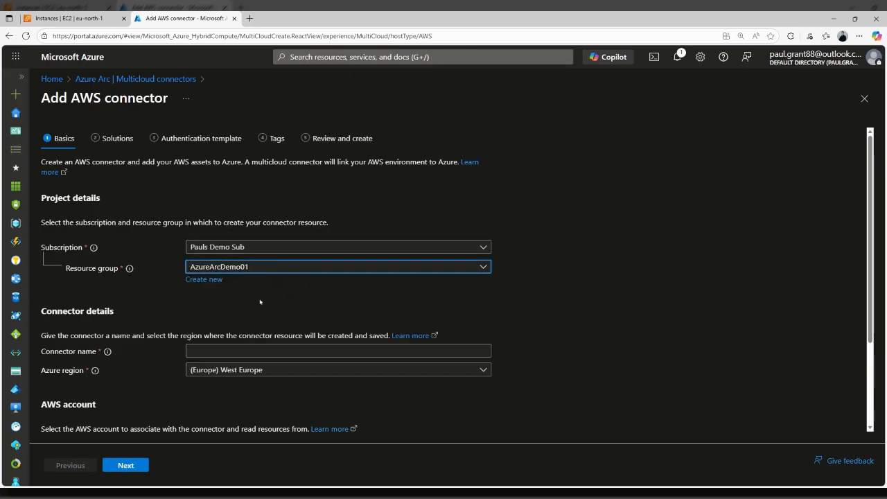
Name the AWS connector ArcEnabled, leaving the region as West Europe and the account type as single account
{"action": "scroll", "coordinate": [256, 296], "scroll_direction": "down", "scroll_amount": 3}
{"action": "left_click", "coordinate": [237, 254]}
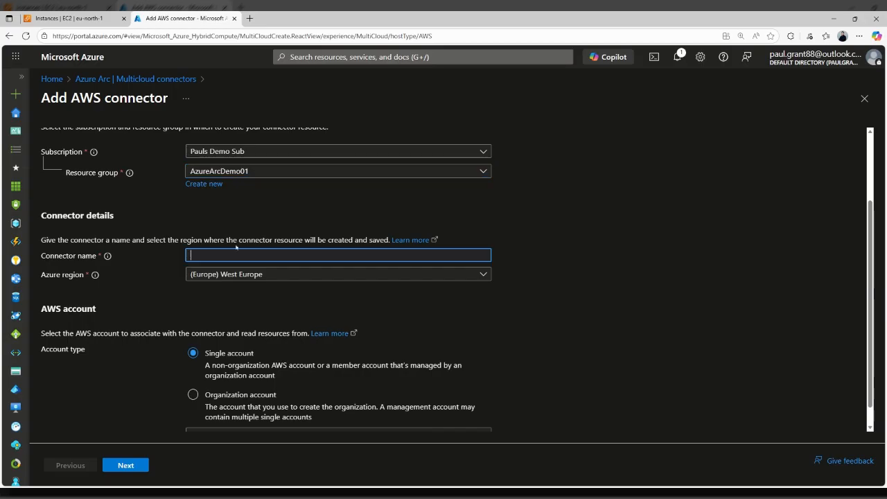
{"action": "type", "text": "ArcEnabled"}
{"action": "key", "text": "Tab"}
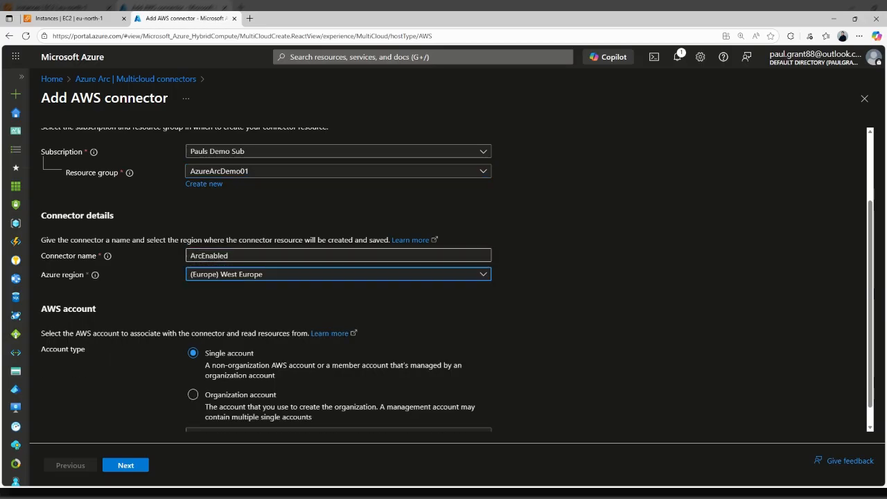
{"action": "scroll", "coordinate": [232, 284], "scroll_direction": "down", "scroll_amount": 1}
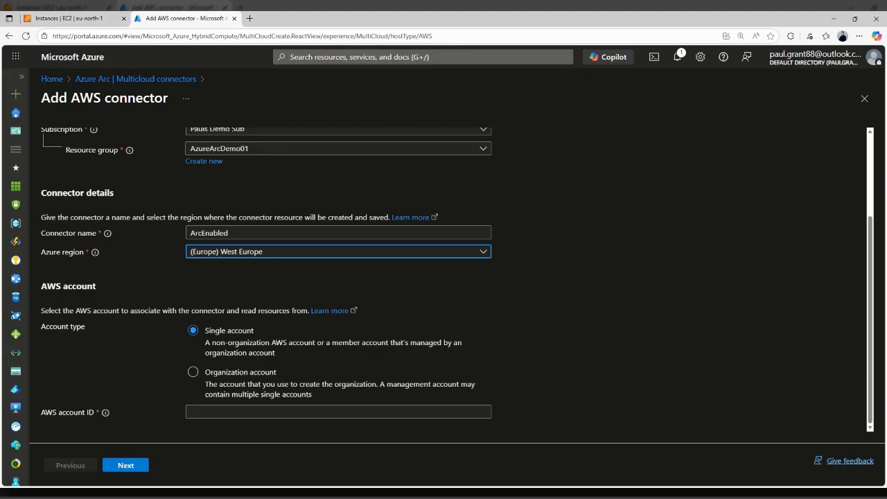
Enter the AWS account ID for the connector and continue to its solutions
{"action": "left_click", "coordinate": [210, 412]}
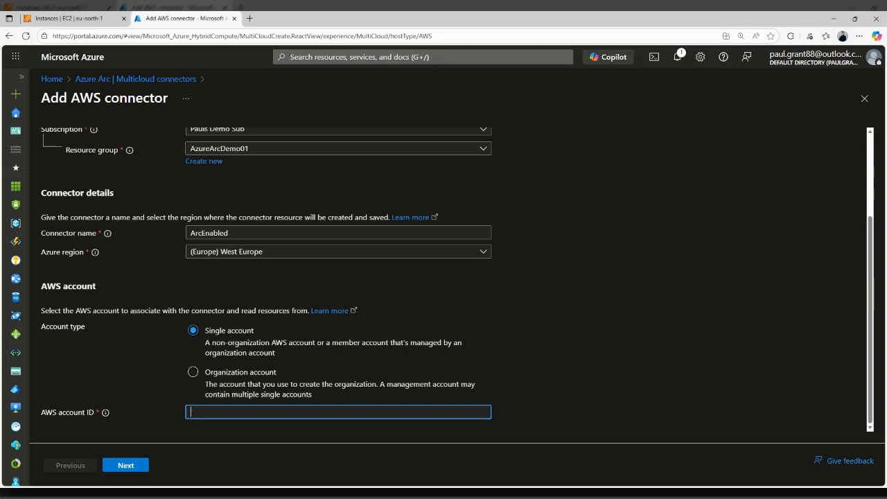
{"action": "key", "text": "ctrl+v"}
{"action": "left_click", "coordinate": [132, 467]}
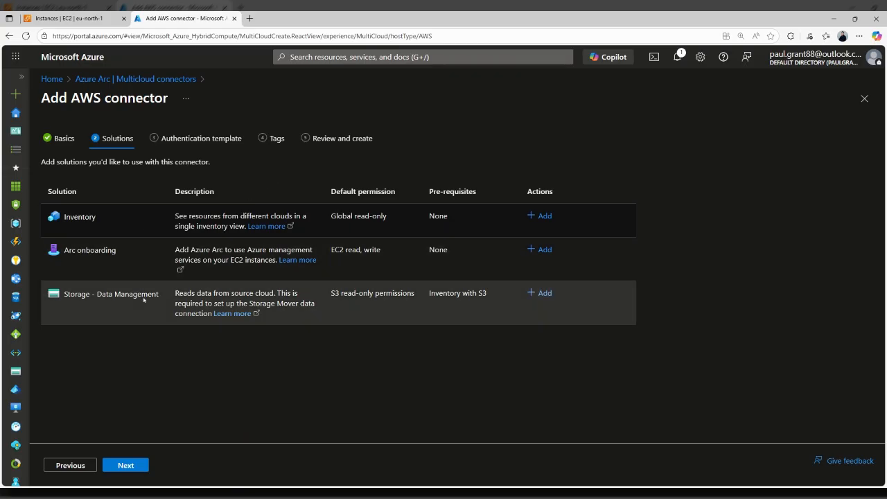
Add the Inventory solution, keeping all supported AWS services, global read permissions, hourly periodic sync and all supported regions
{"action": "left_click", "coordinate": [539, 215]}
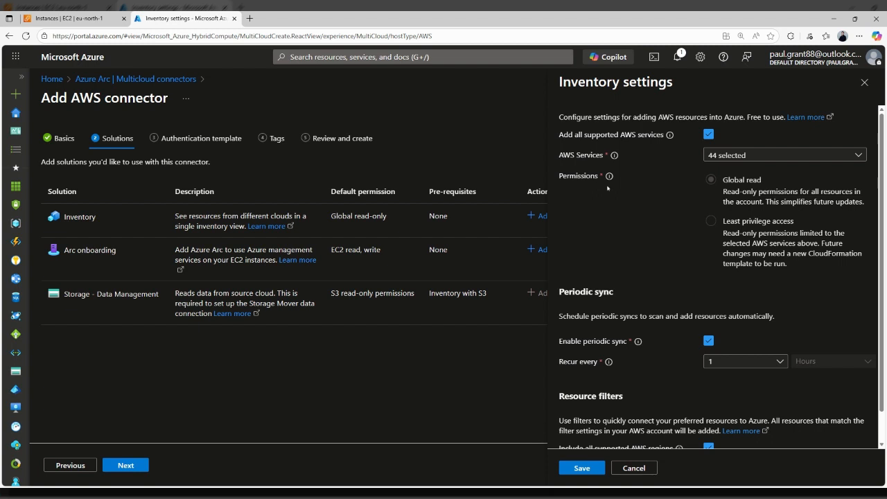
{"action": "scroll", "coordinate": [630, 258], "scroll_direction": "down", "scroll_amount": 1}
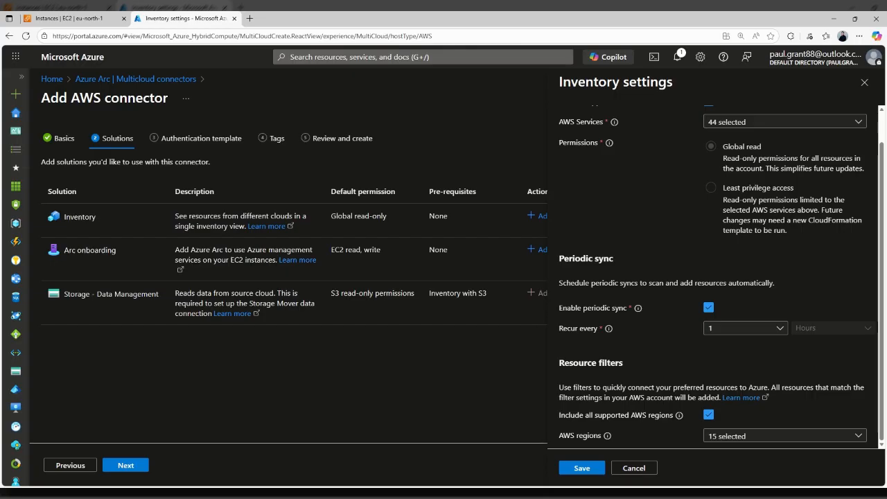
{"action": "left_click", "coordinate": [580, 469]}
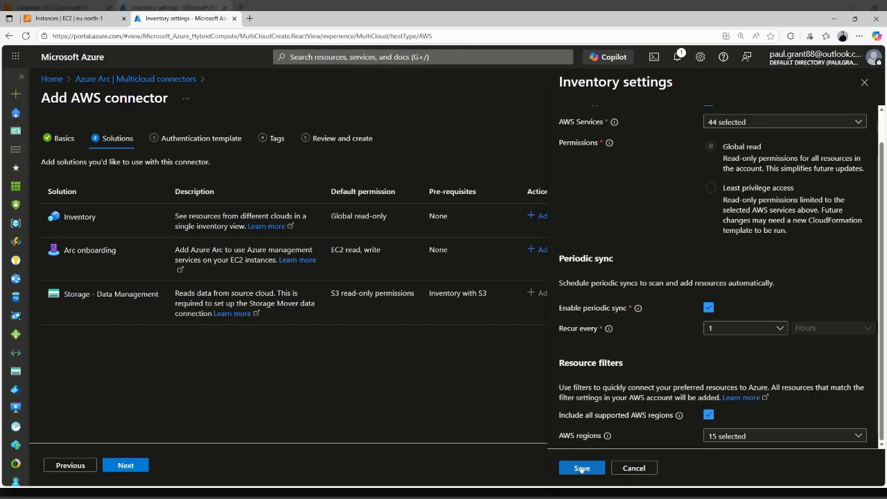
Add the Arc onboarding solution, keeping the public endpoint, hourly periodic sync and all supported AWS regions
{"action": "left_click", "coordinate": [544, 251]}
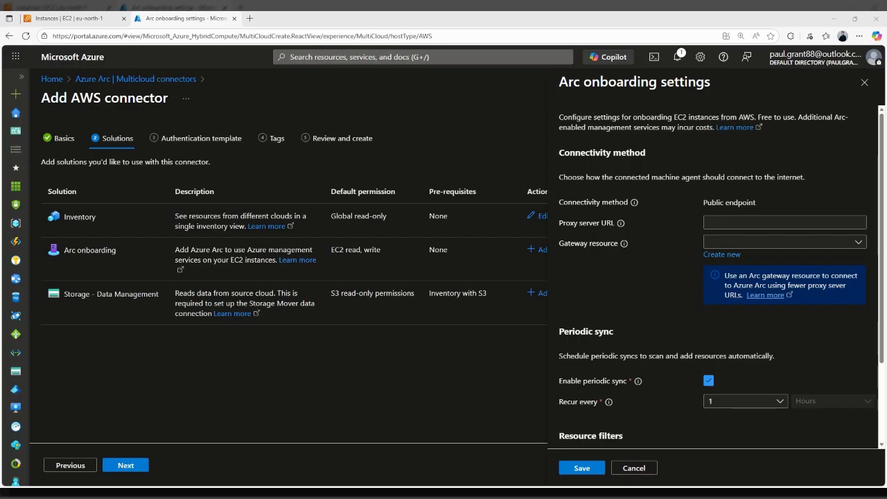
{"action": "scroll", "coordinate": [644, 304], "scroll_direction": "down", "scroll_amount": 3}
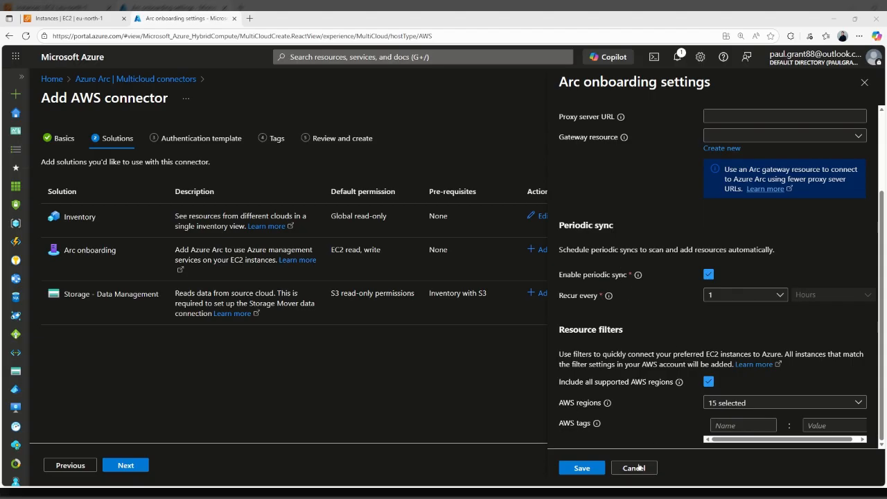
{"action": "left_click", "coordinate": [581, 468]}
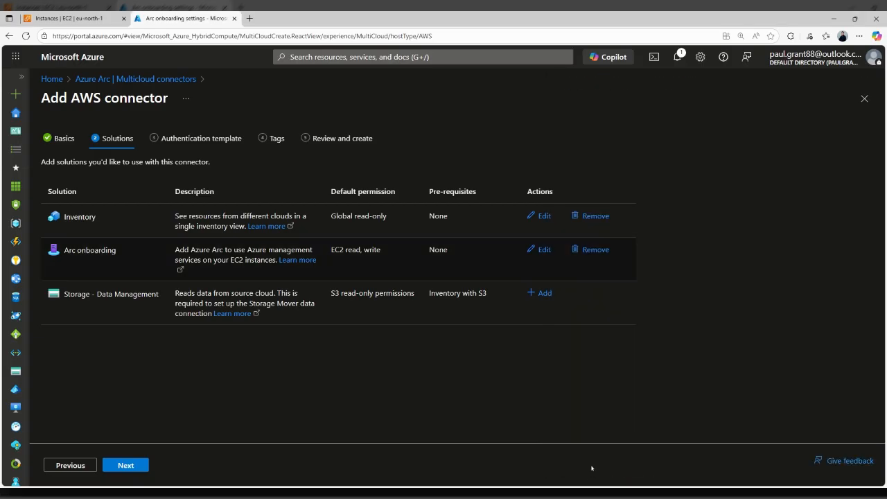
Continue to the connector's authentication template and review the CloudFormation template and the instructions for creating a stack
{"action": "left_click", "coordinate": [142, 470]}
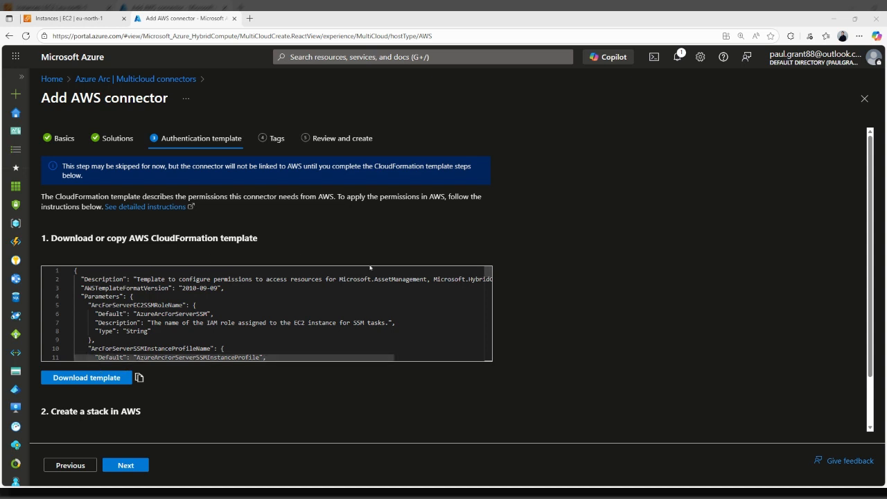
{"action": "scroll", "coordinate": [594, 333], "scroll_direction": "down", "scroll_amount": 1}
{"action": "scroll", "coordinate": [594, 333], "scroll_direction": "down", "scroll_amount": 2}
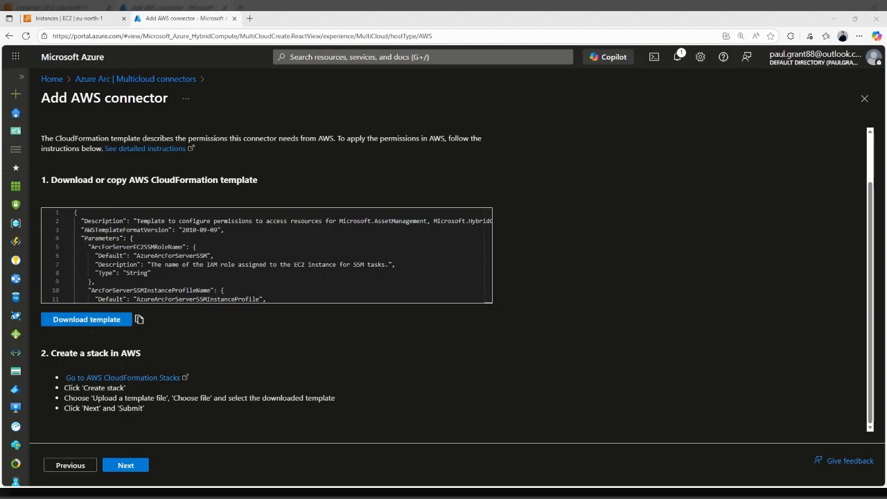
Switch to the AWS console, search for CloudFormation and open that service
{"action": "left_click", "coordinate": [86, 18]}
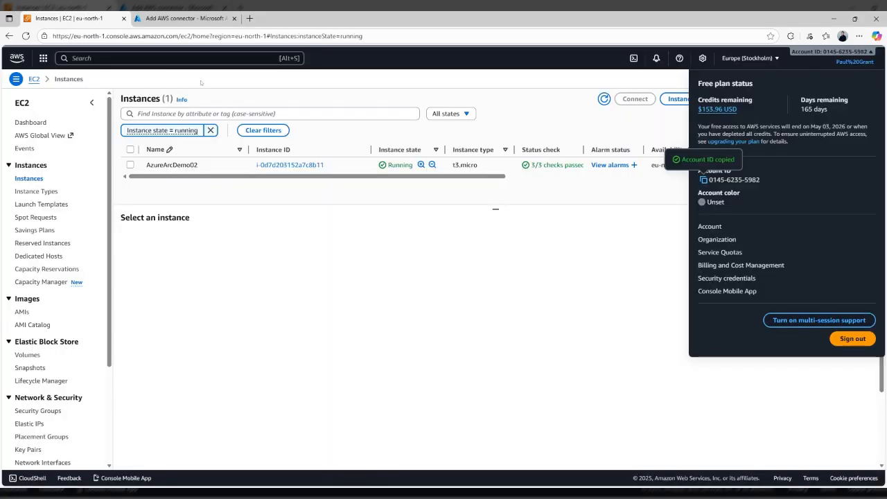
{"action": "key", "text": "alt+s"}
{"action": "type", "text": "cloud f"}
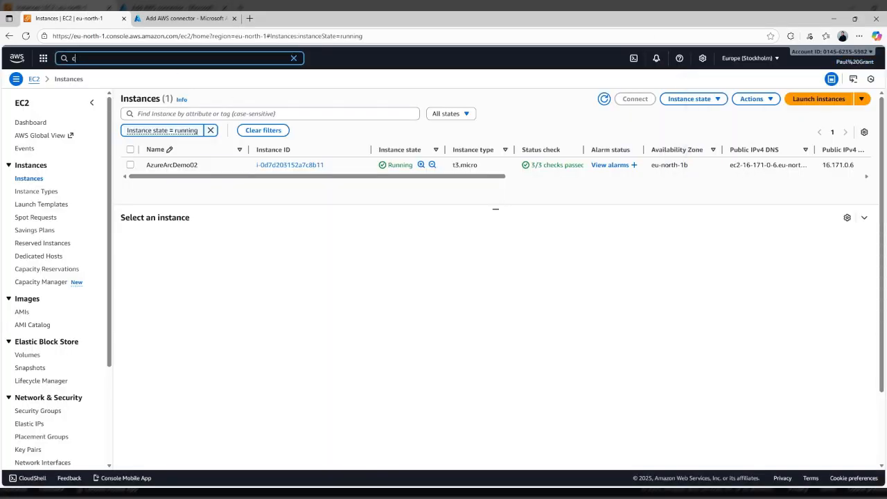
{"action": "key", "text": "BackSpace"}
{"action": "key", "text": "BackSpace"}
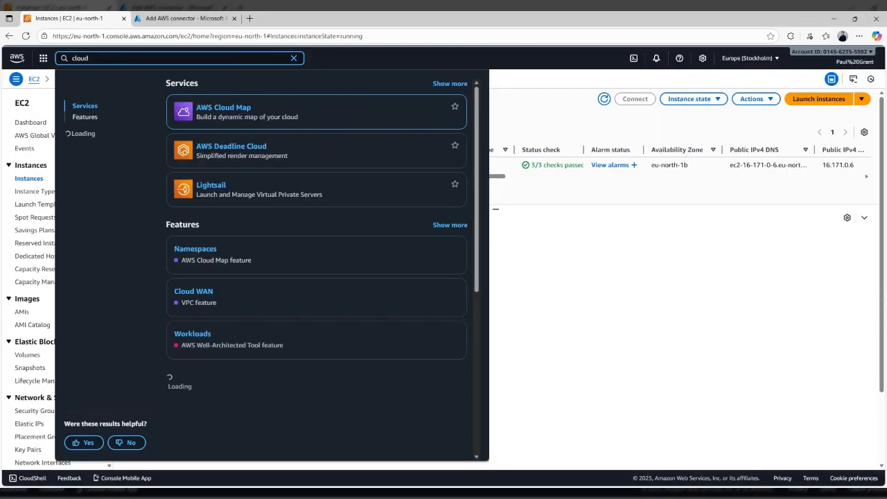
{"action": "type", "text": "form"}
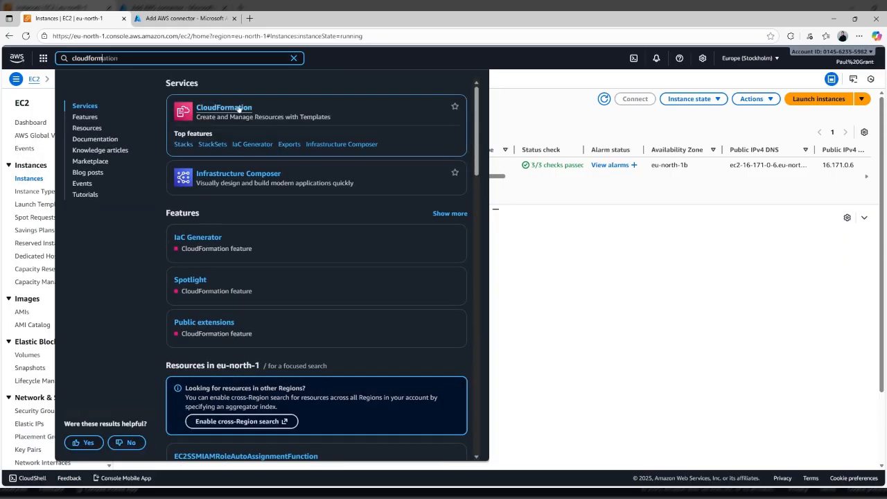
{"action": "left_click", "coordinate": [239, 111]}
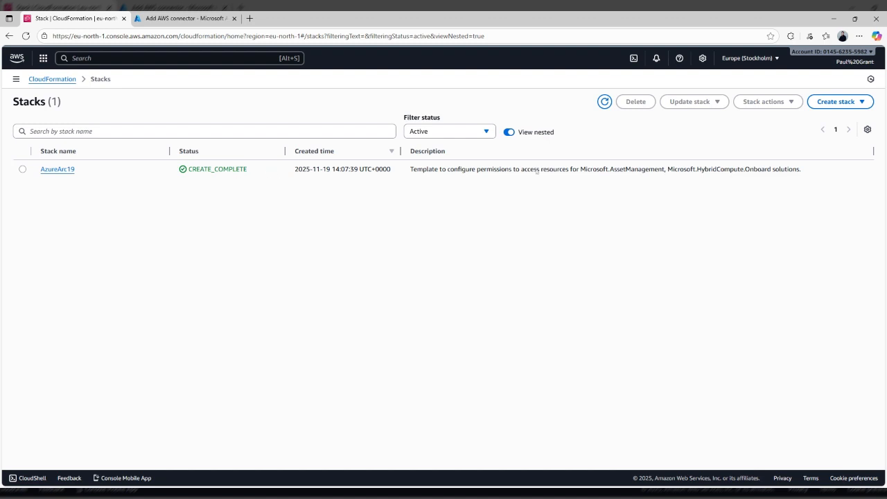
Start a stack with new resources, upload the downloaded JSON template file as its source, and continue to the stack details
{"action": "left_click", "coordinate": [831, 102]}
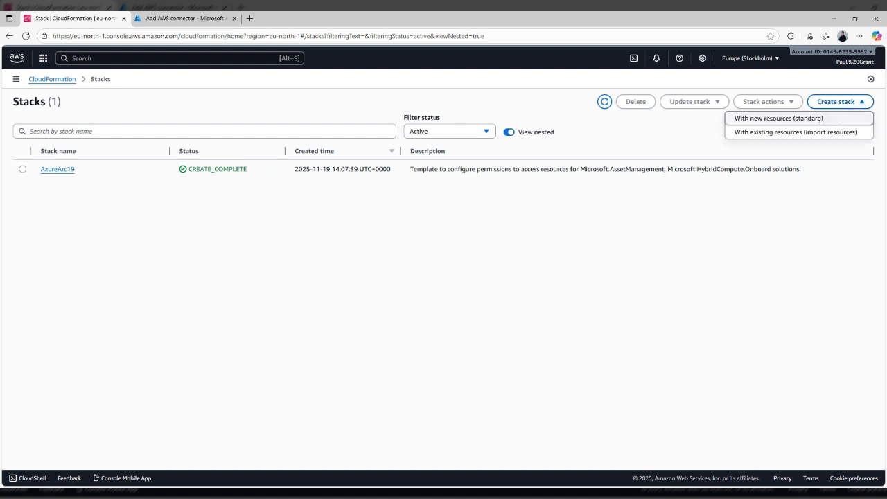
{"action": "left_click", "coordinate": [767, 119]}
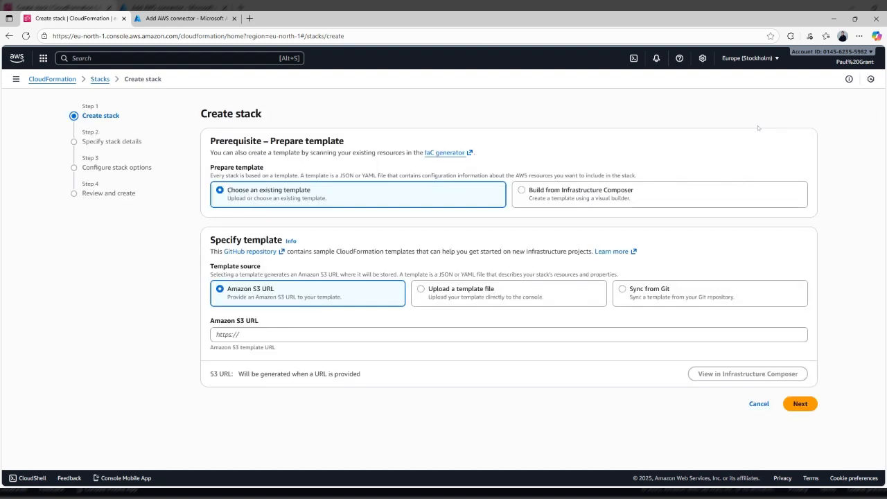
{"action": "left_click", "coordinate": [453, 295]}
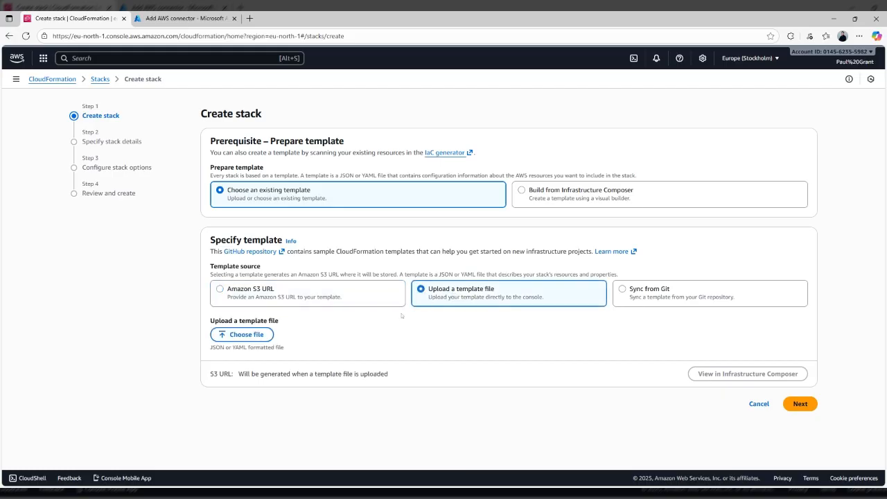
{"action": "left_click", "coordinate": [242, 334]}
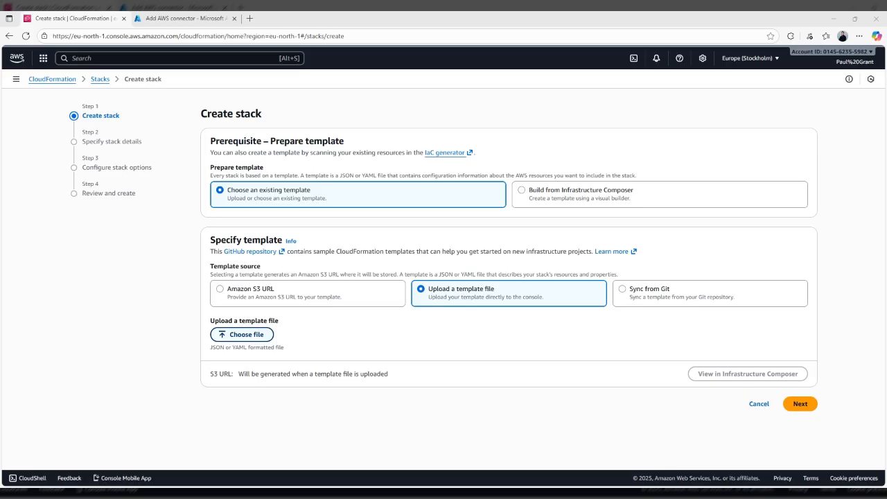
{"action": "key", "text": "Return"}
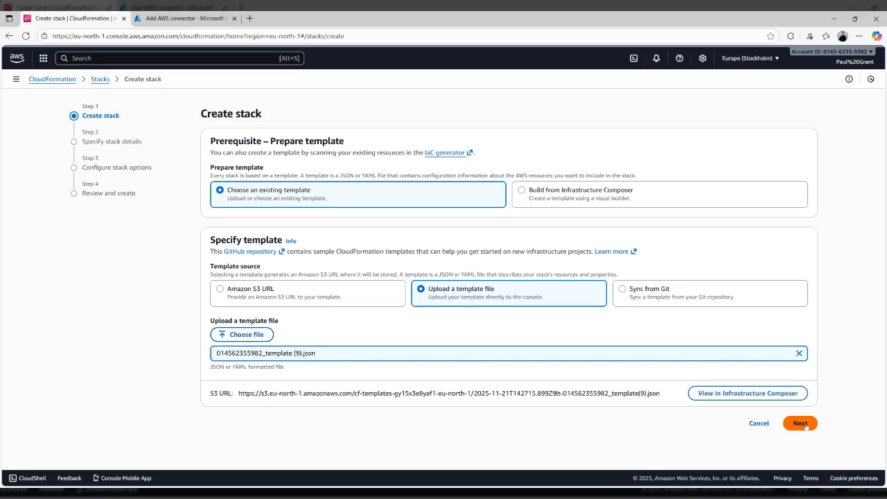
{"action": "left_click", "coordinate": [799, 424]}
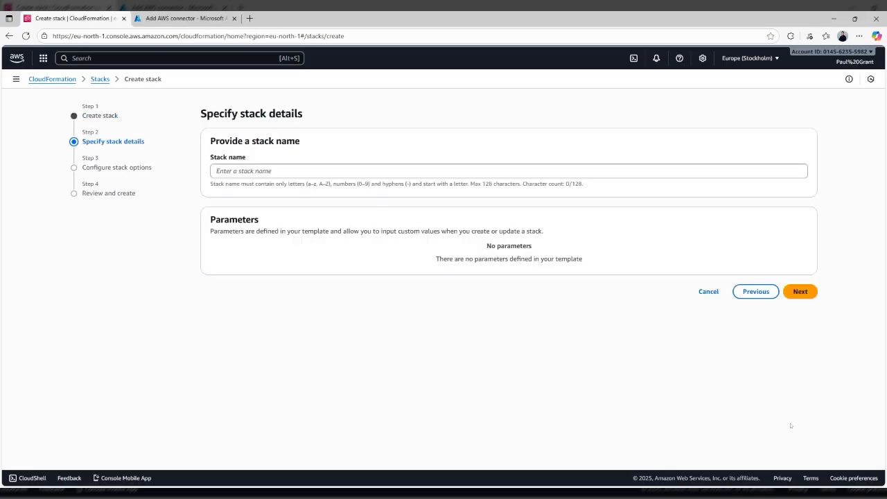
Name the stack AzureArc, keep the template's default parameters, and continue to the stack options
{"action": "type", "text": "A"}
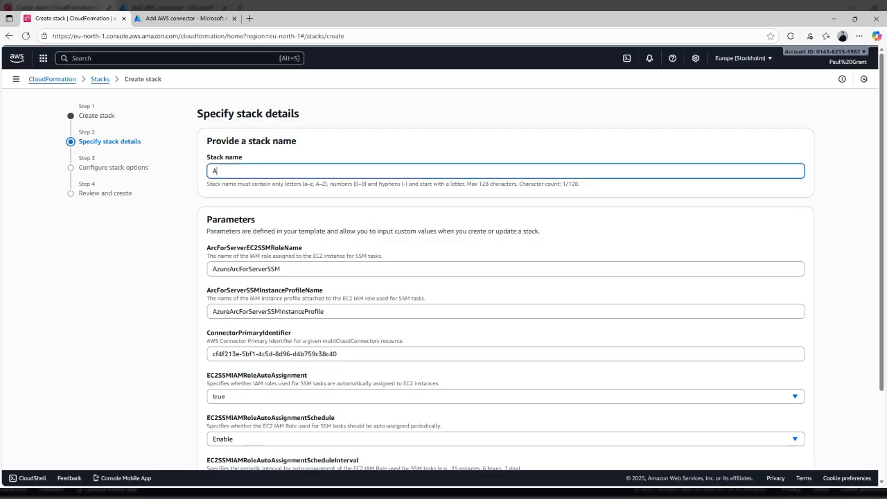
{"action": "type", "text": "zureArc"}
{"action": "scroll", "coordinate": [294, 300], "scroll_direction": "down", "scroll_amount": 3}
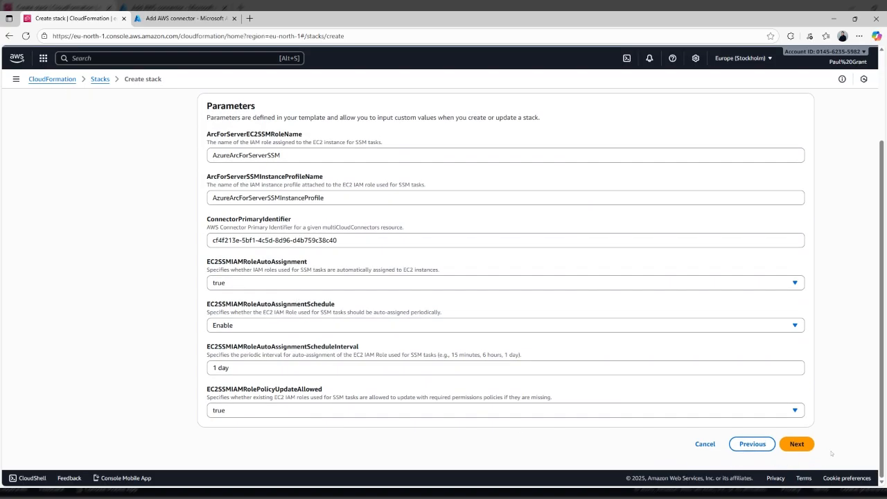
{"action": "left_click", "coordinate": [797, 444]}
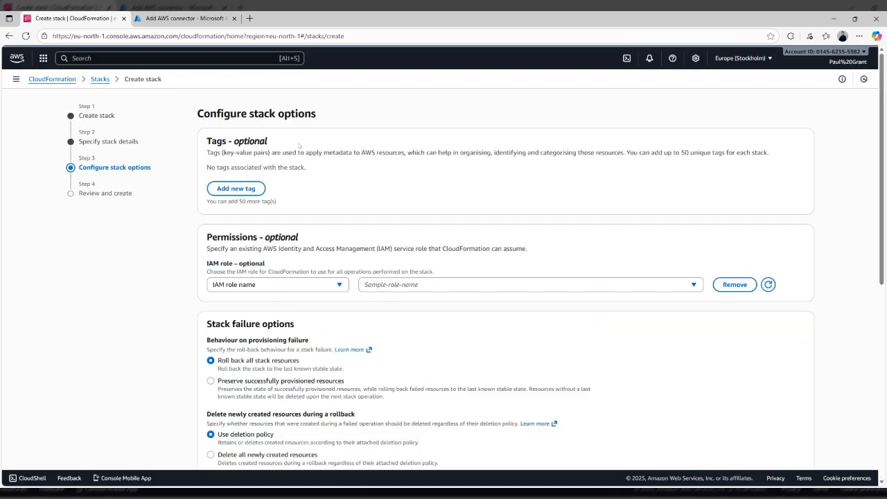
Keep the default stack options, acknowledge that CloudFormation might create IAM resources with customised names, and review the stack summary
{"action": "scroll", "coordinate": [328, 200], "scroll_direction": "down", "scroll_amount": 3}
{"action": "scroll", "coordinate": [328, 201], "scroll_direction": "down", "scroll_amount": 4}
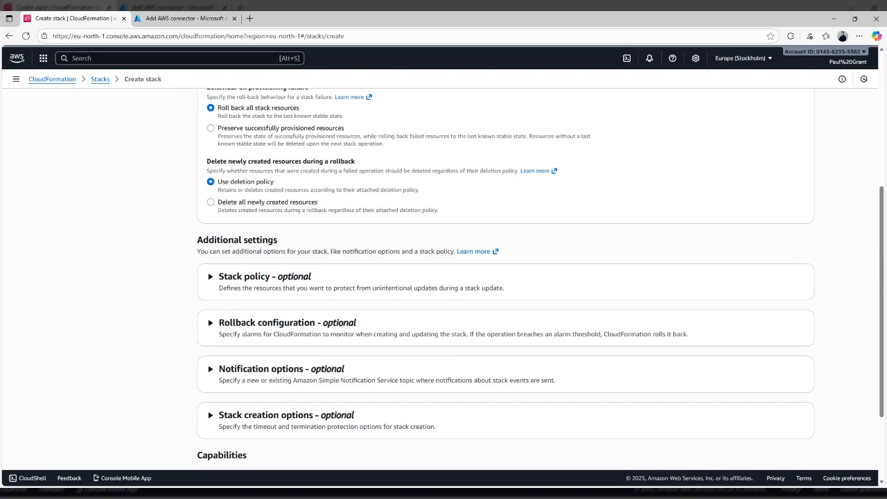
{"action": "scroll", "coordinate": [336, 256], "scroll_direction": "up", "scroll_amount": 5}
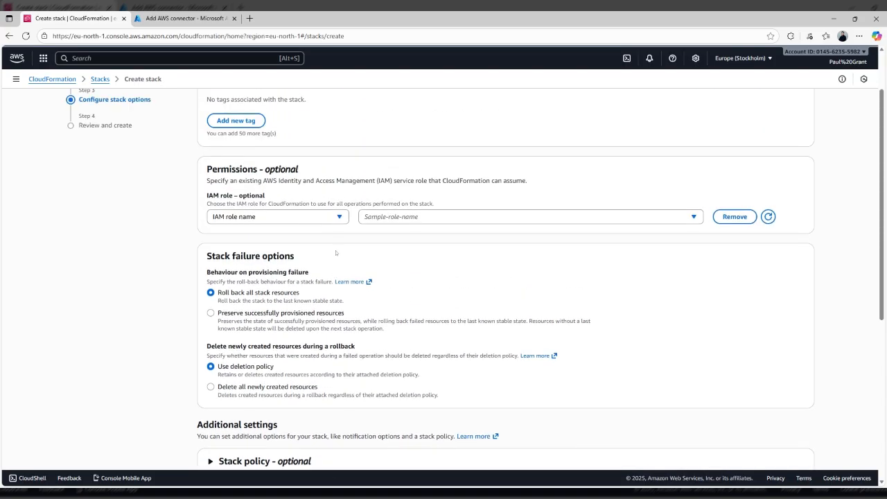
{"action": "scroll", "coordinate": [510, 254], "scroll_direction": "down", "scroll_amount": 4}
{"action": "scroll", "coordinate": [510, 255], "scroll_direction": "down", "scroll_amount": 4}
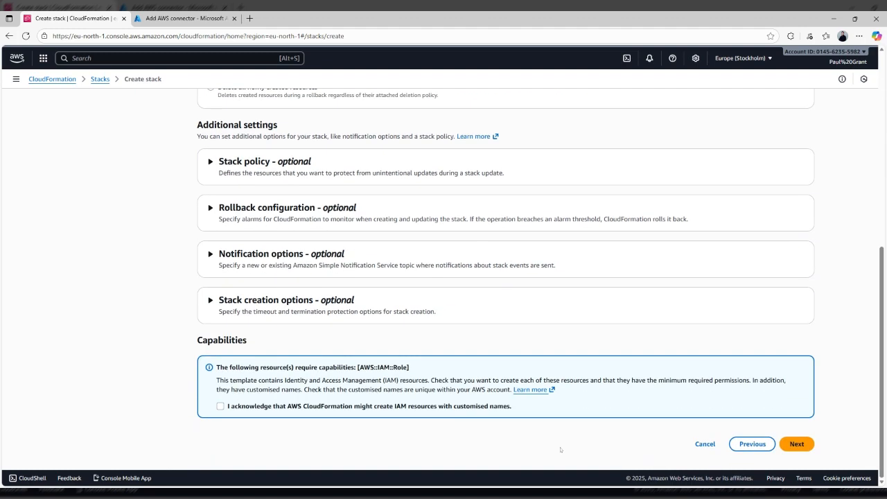
{"action": "left_click", "coordinate": [221, 406]}
{"action": "left_click", "coordinate": [804, 444]}
{"action": "scroll", "coordinate": [802, 395], "scroll_direction": "down", "scroll_amount": 15}
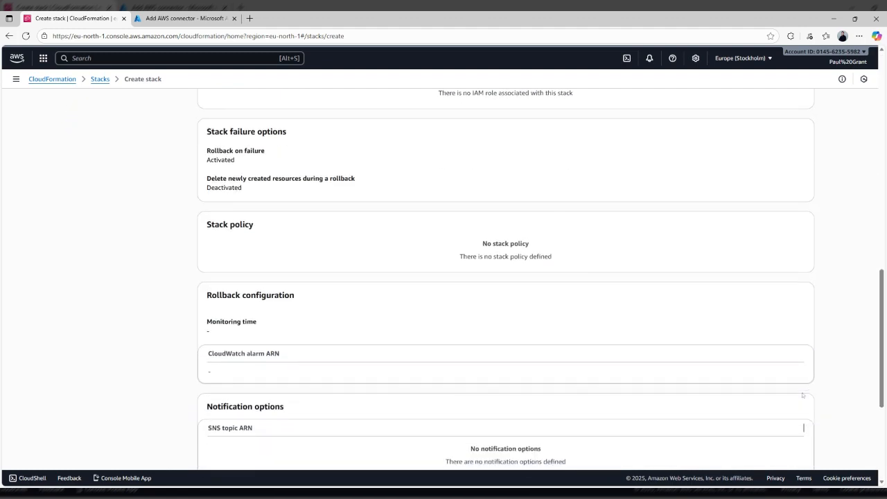
{"action": "scroll", "coordinate": [802, 395], "scroll_direction": "down", "scroll_amount": 3}
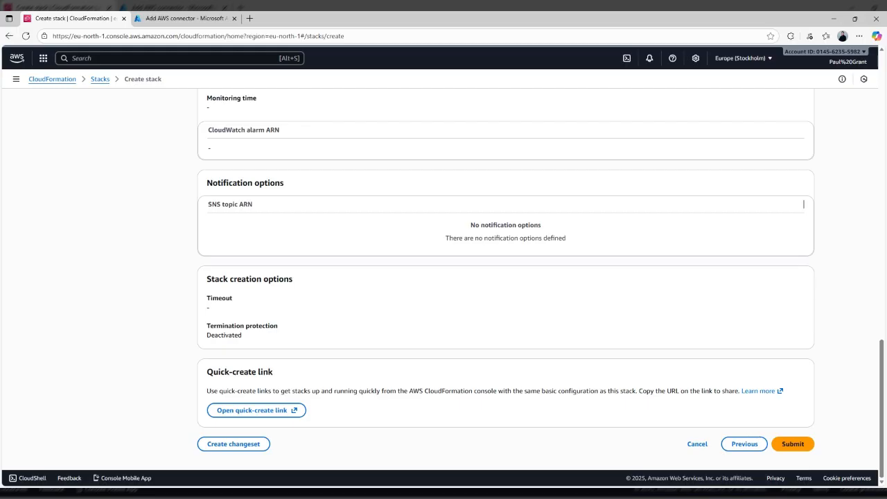
Return to the Azure portal, leave the connector setup and open the Azure Arc machines list
{"action": "left_click", "coordinate": [184, 18]}
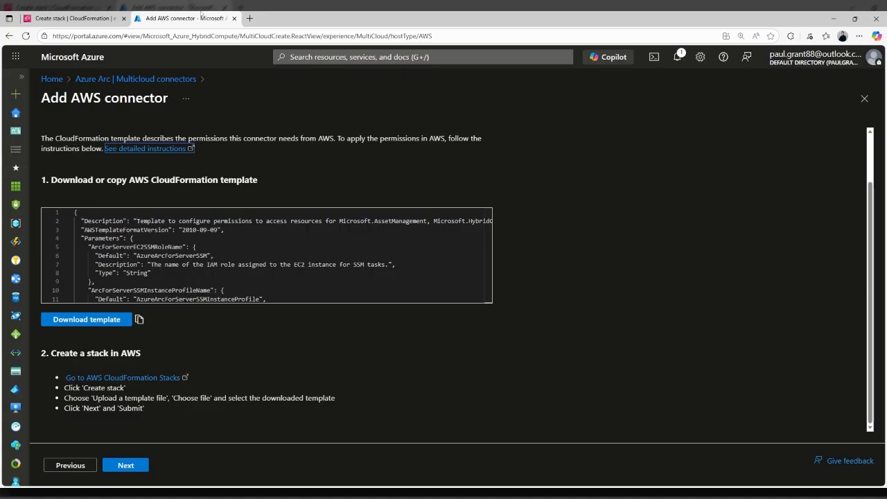
{"action": "left_click", "coordinate": [101, 78]}
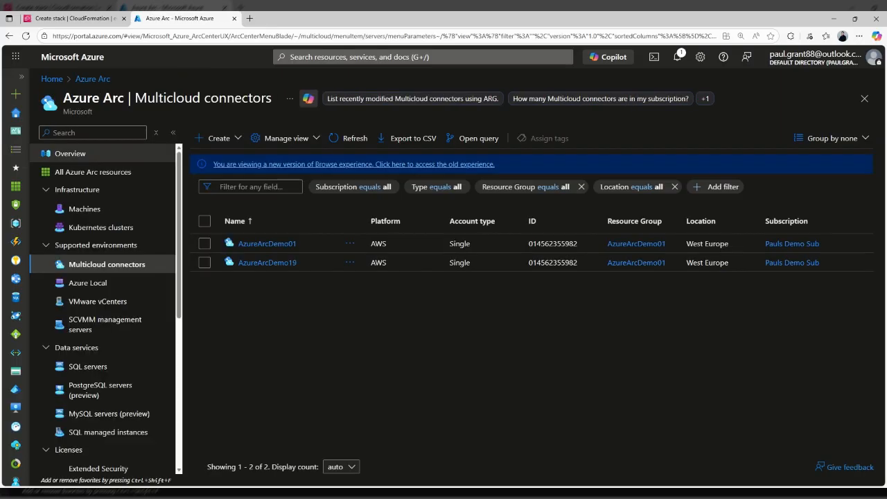
{"action": "left_click", "coordinate": [87, 208]}
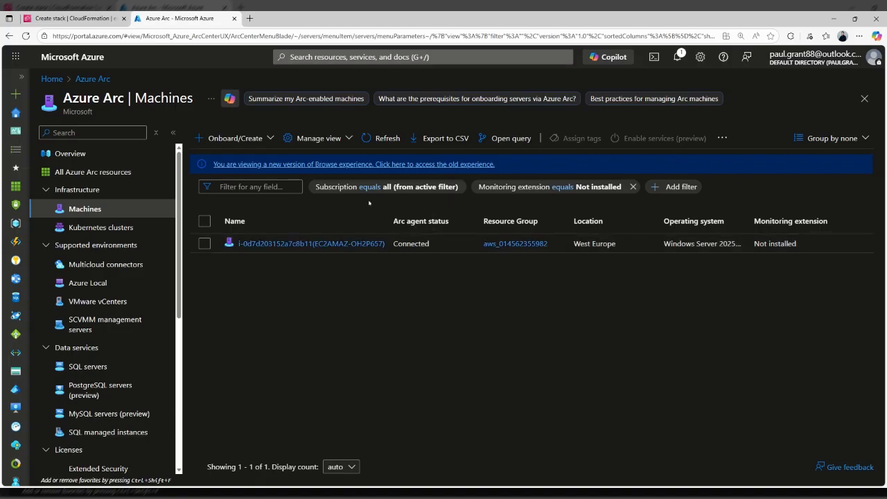
Start onboarding existing machines with Azure Arc and assign them to the AzureArcDemo01 resource group
{"action": "left_click", "coordinate": [261, 139]}
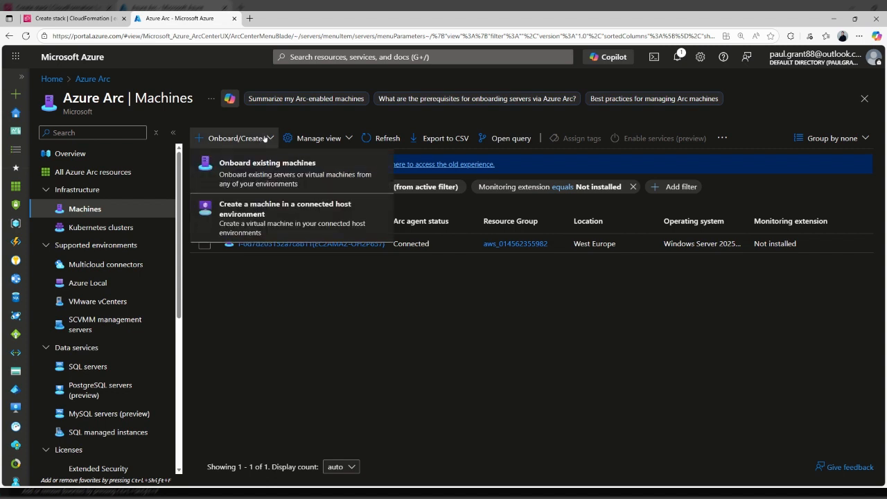
{"action": "left_click", "coordinate": [236, 166]}
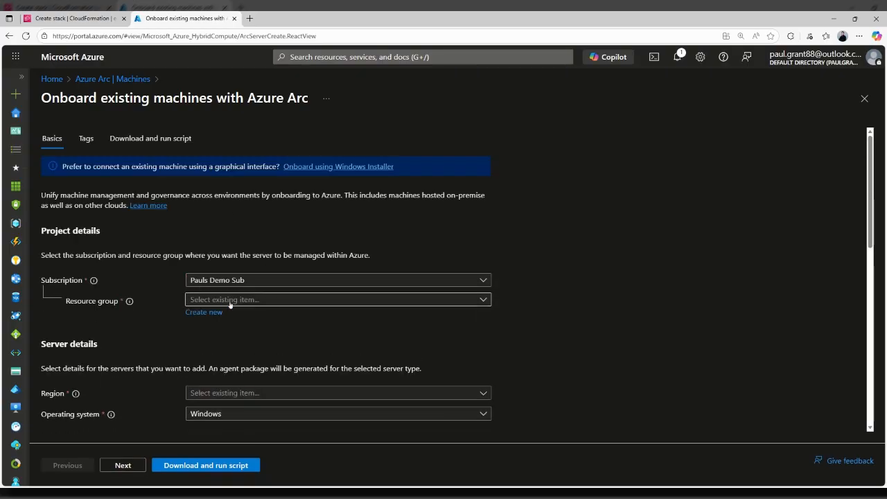
{"action": "left_click", "coordinate": [229, 301]}
{"action": "left_click", "coordinate": [220, 361]}
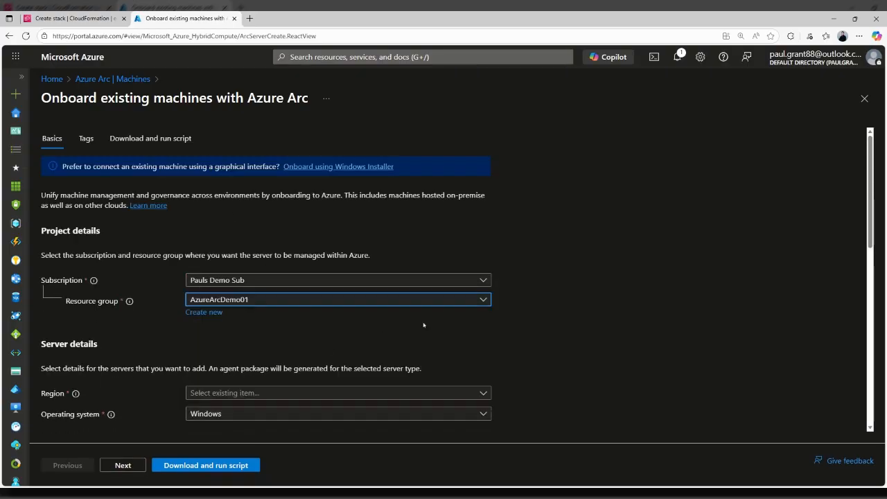
Set the region for the onboarded servers to (Europe) West Europe
{"action": "scroll", "coordinate": [337, 274], "scroll_direction": "down", "scroll_amount": 2}
{"action": "left_click", "coordinate": [299, 252]}
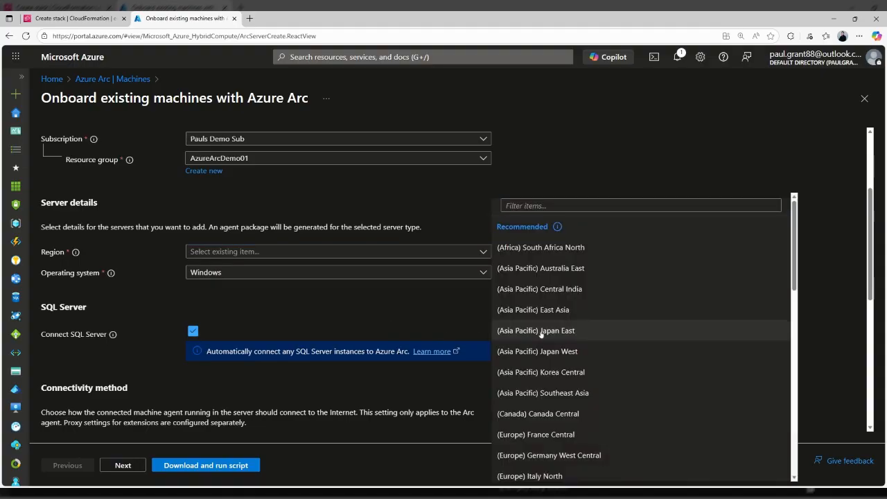
{"action": "scroll", "coordinate": [541, 388], "scroll_direction": "down", "scroll_amount": 6}
{"action": "scroll", "coordinate": [537, 360], "scroll_direction": "down", "scroll_amount": 1}
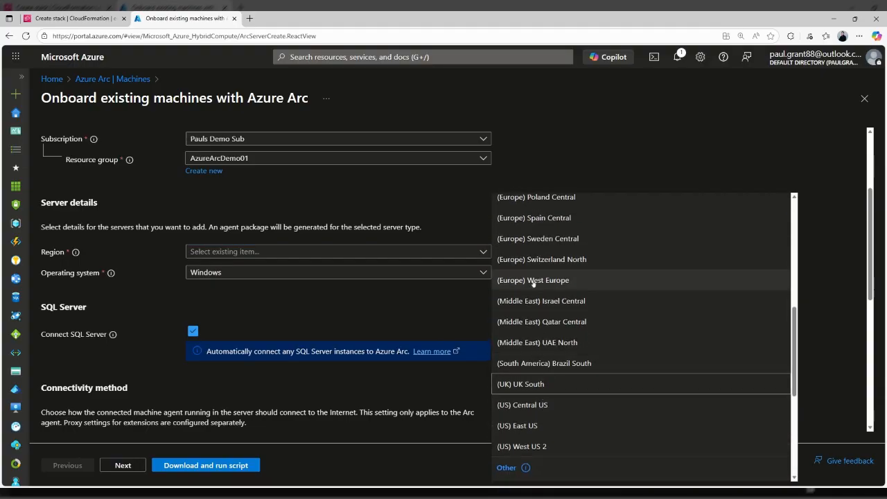
{"action": "left_click", "coordinate": [527, 279]}
Keep the public endpoint and manual machine authentication, leave the location tags blank, and continue to the onboarding script
{"action": "scroll", "coordinate": [266, 313], "scroll_direction": "down", "scroll_amount": 2}
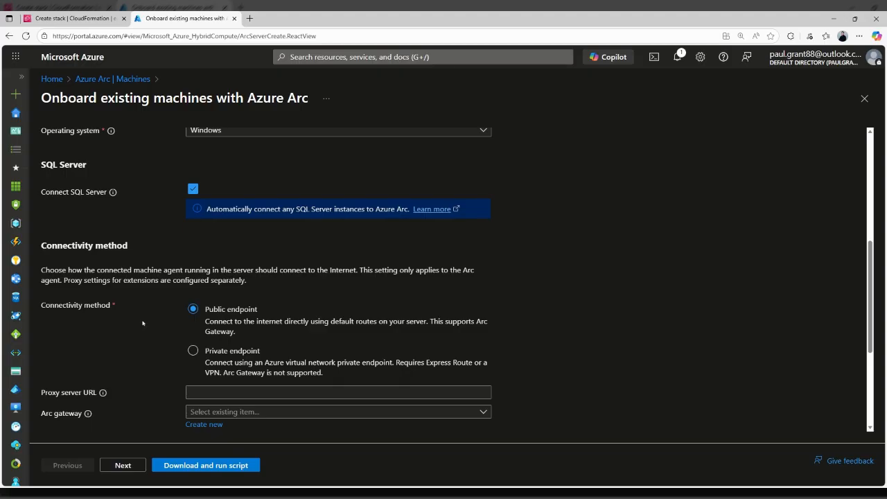
{"action": "scroll", "coordinate": [143, 323], "scroll_direction": "down", "scroll_amount": 2}
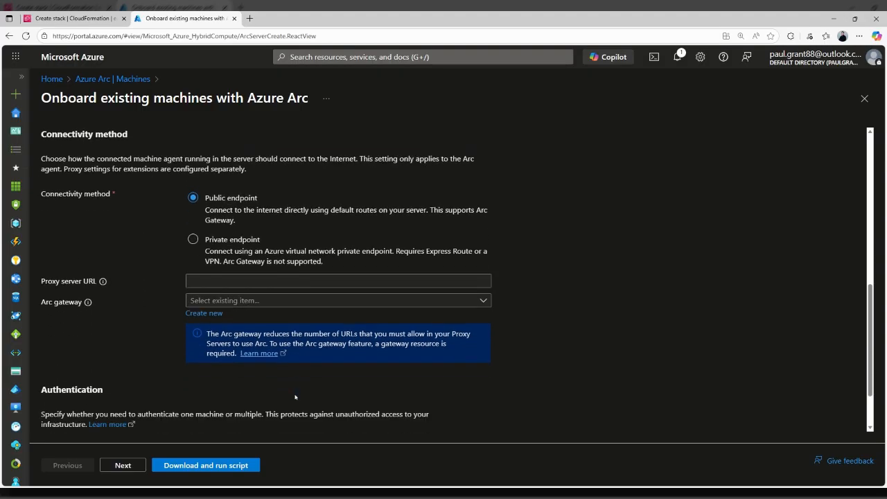
{"action": "scroll", "coordinate": [294, 396], "scroll_direction": "down", "scroll_amount": 1}
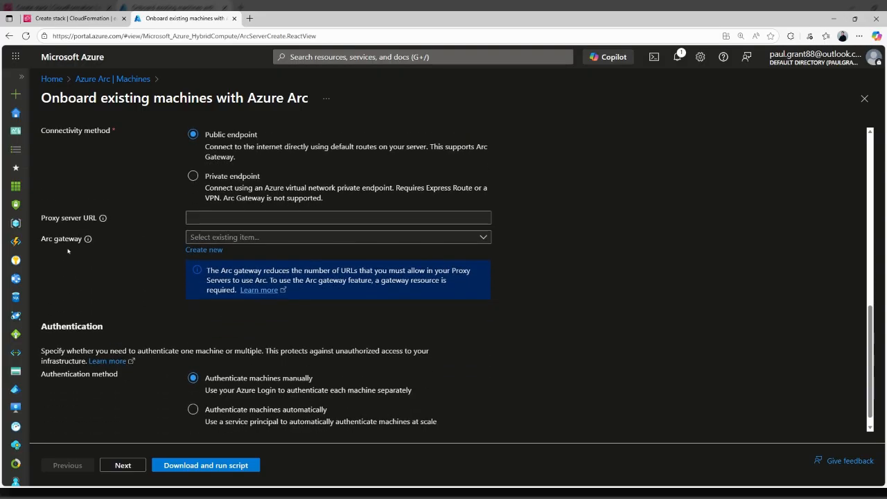
{"action": "scroll", "coordinate": [180, 394], "scroll_direction": "down", "scroll_amount": 1}
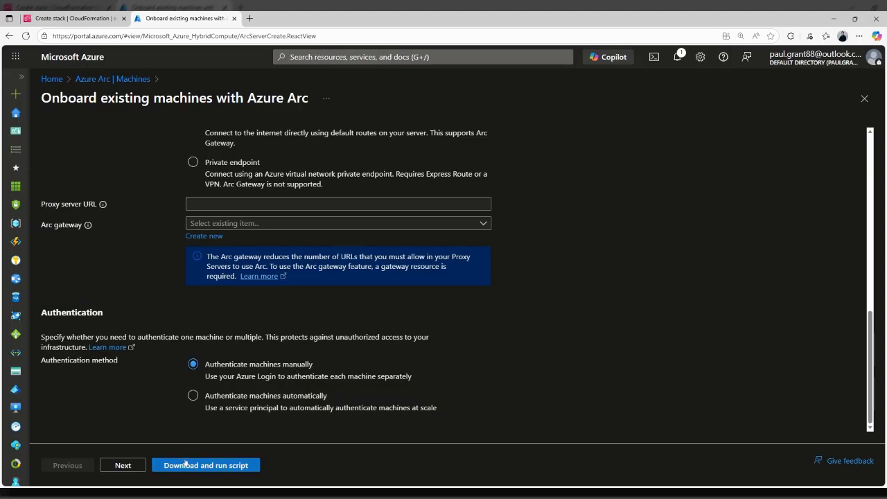
{"action": "left_click", "coordinate": [132, 465]}
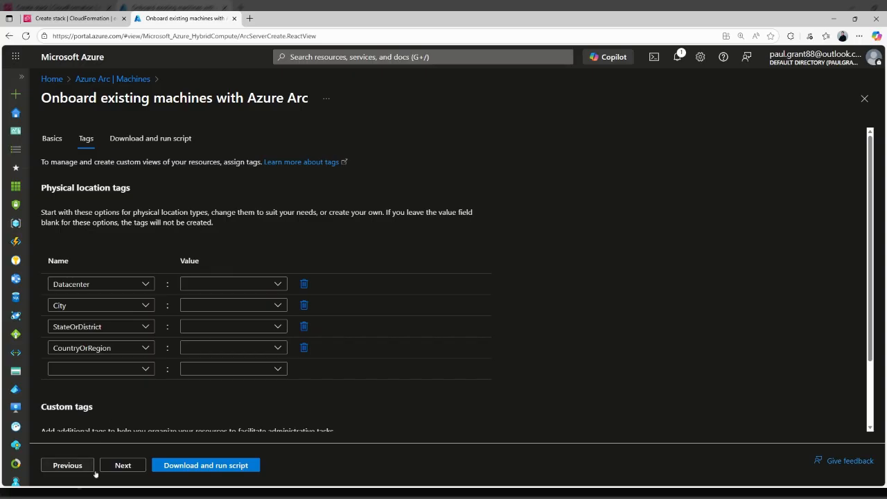
{"action": "left_click", "coordinate": [122, 465]}
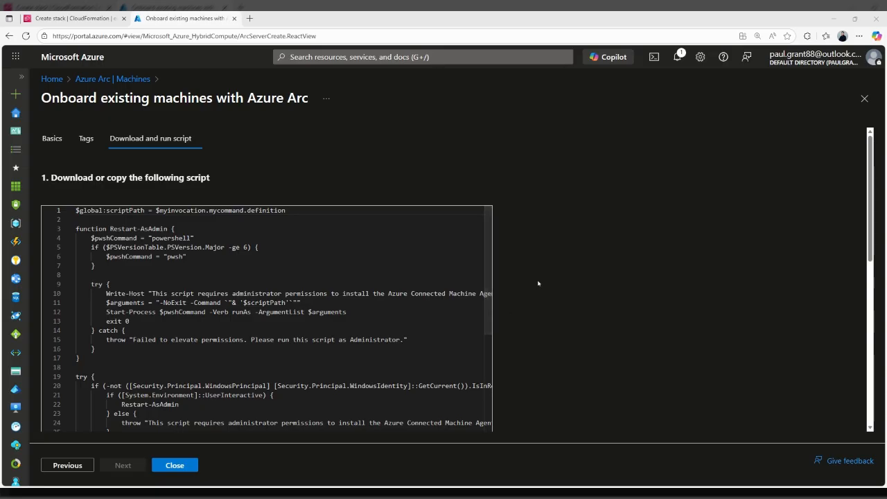
Review the onboarding script, its server requirements and the actions it performs, and return to the Azure Arc machines list
{"action": "scroll", "coordinate": [537, 283], "scroll_direction": "down", "scroll_amount": 1}
{"action": "scroll", "coordinate": [254, 396], "scroll_direction": "down", "scroll_amount": 1}
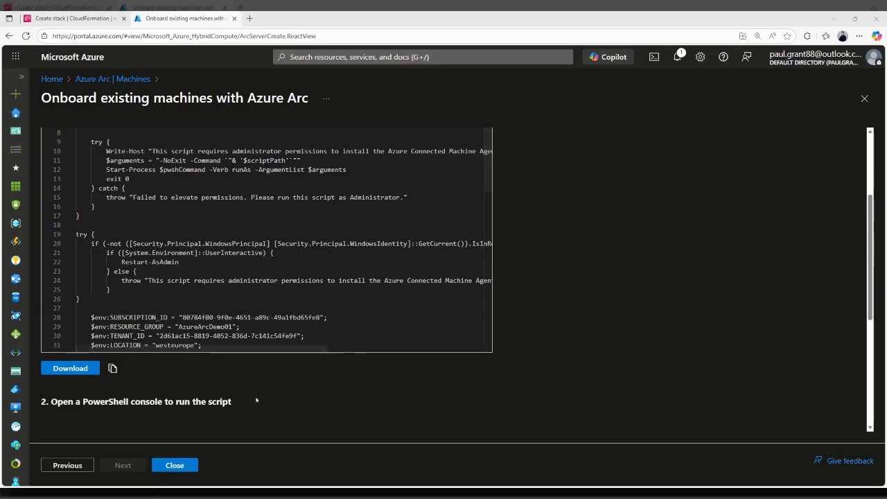
{"action": "scroll", "coordinate": [235, 374], "scroll_direction": "down", "scroll_amount": 1}
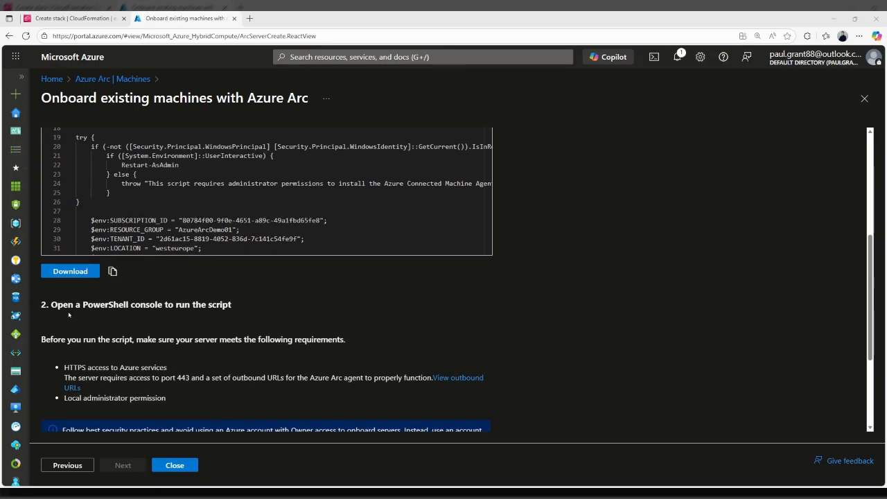
{"action": "scroll", "coordinate": [93, 315], "scroll_direction": "down", "scroll_amount": 1}
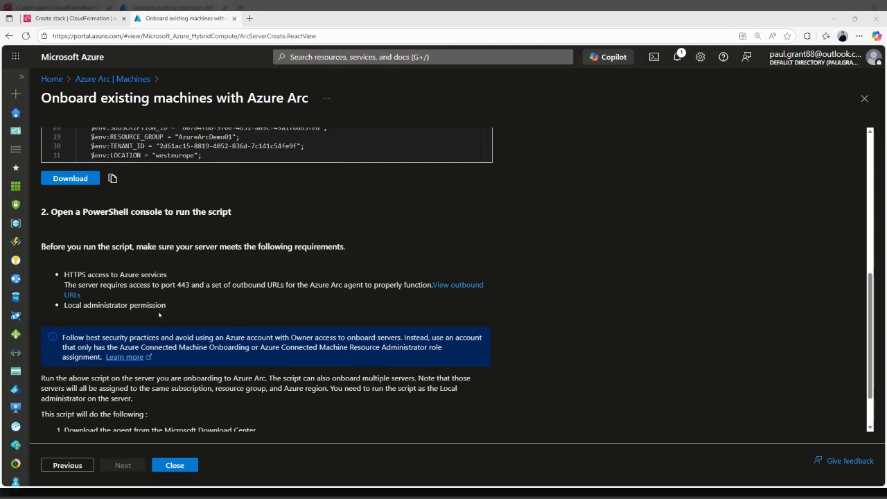
{"action": "scroll", "coordinate": [159, 314], "scroll_direction": "down", "scroll_amount": 1}
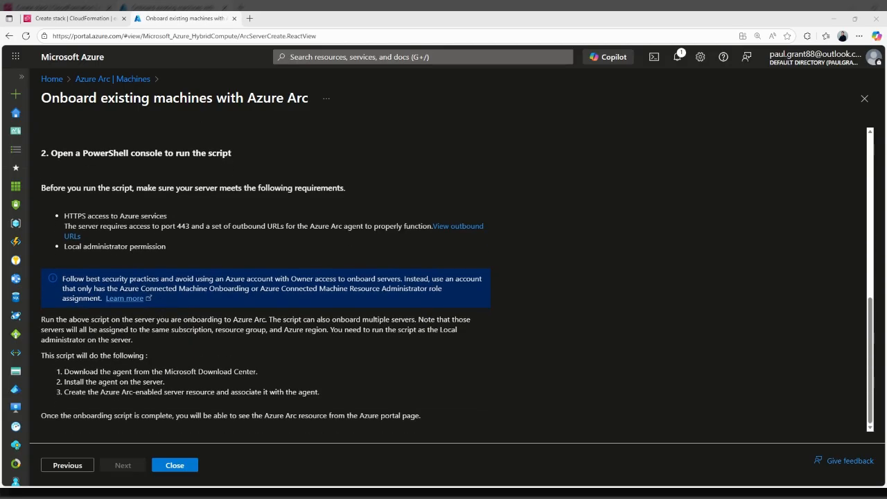
{"action": "left_click_drag", "start_coordinate": [347, 393], "coordinate": [64, 372]}
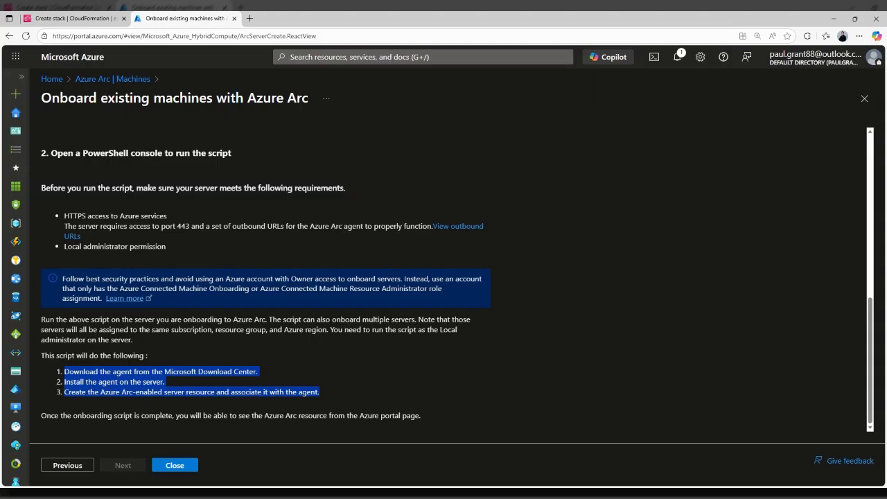
{"action": "left_click", "coordinate": [73, 372]}
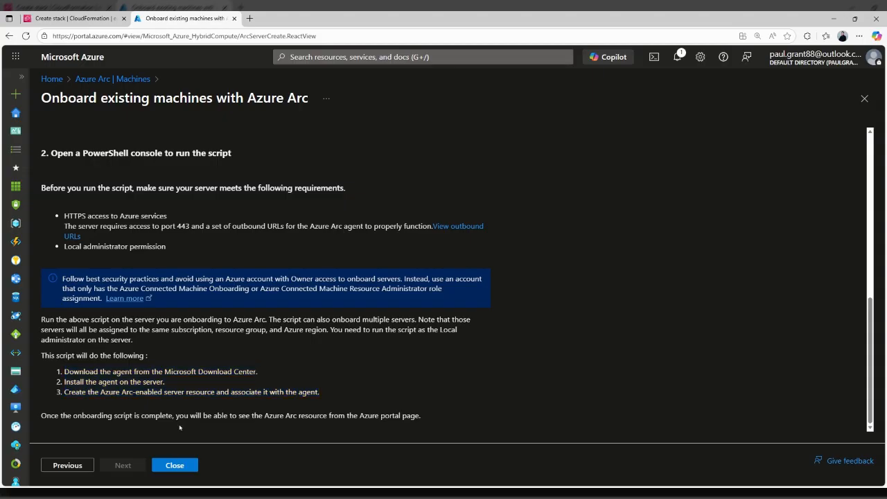
{"action": "left_click", "coordinate": [113, 79]}
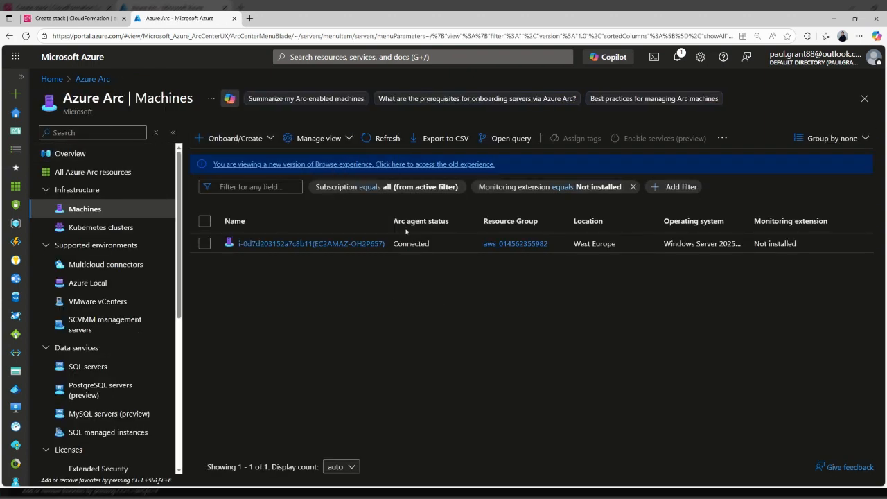